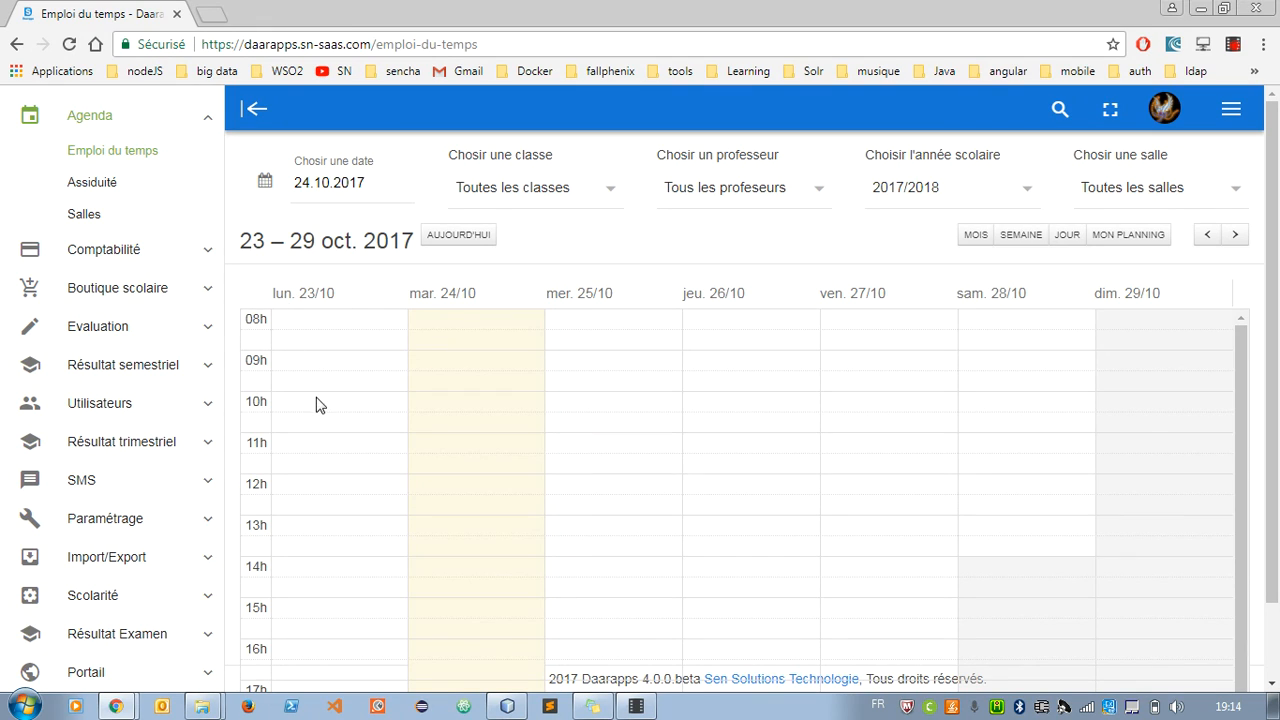
- Start a time slot on Monday 23/10/2017 from 08h to 10h, with a period from 23.10.2017 to 31.07.2018
{"action": "left_click_drag", "start_coordinate": [300, 322], "coordinate": [317, 372]}
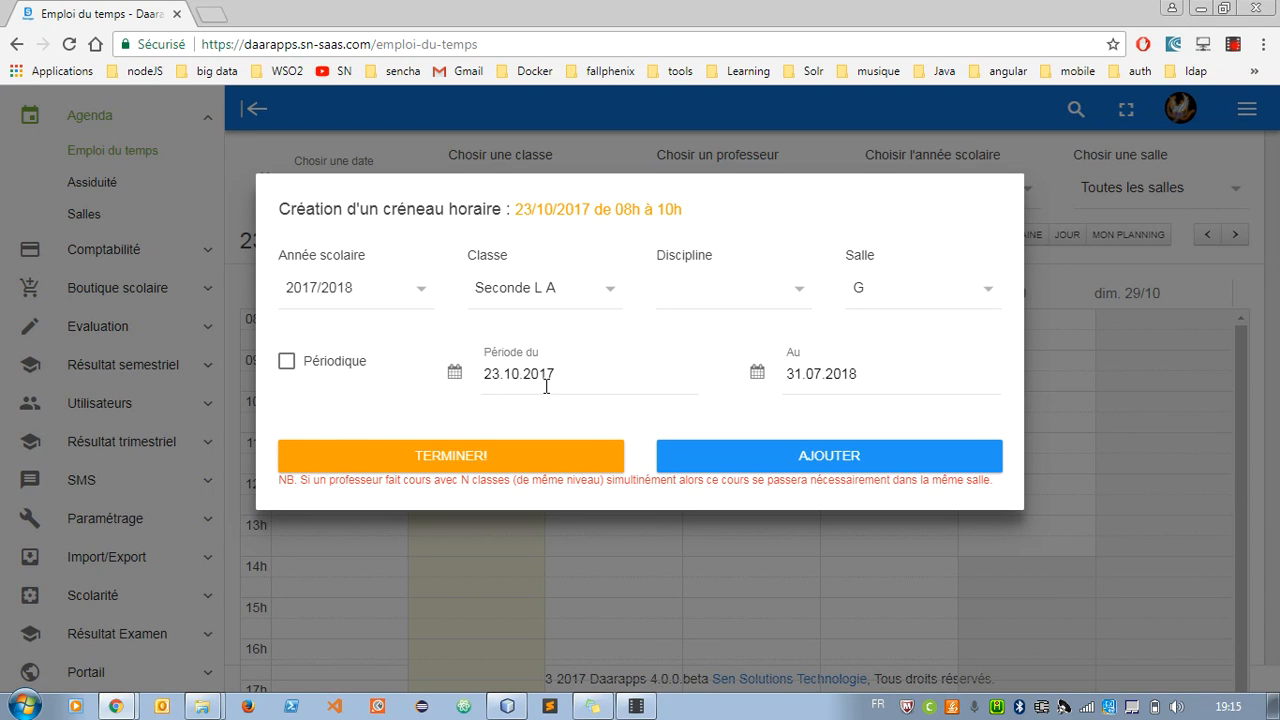
{"action": "left_click", "coordinate": [576, 382]}
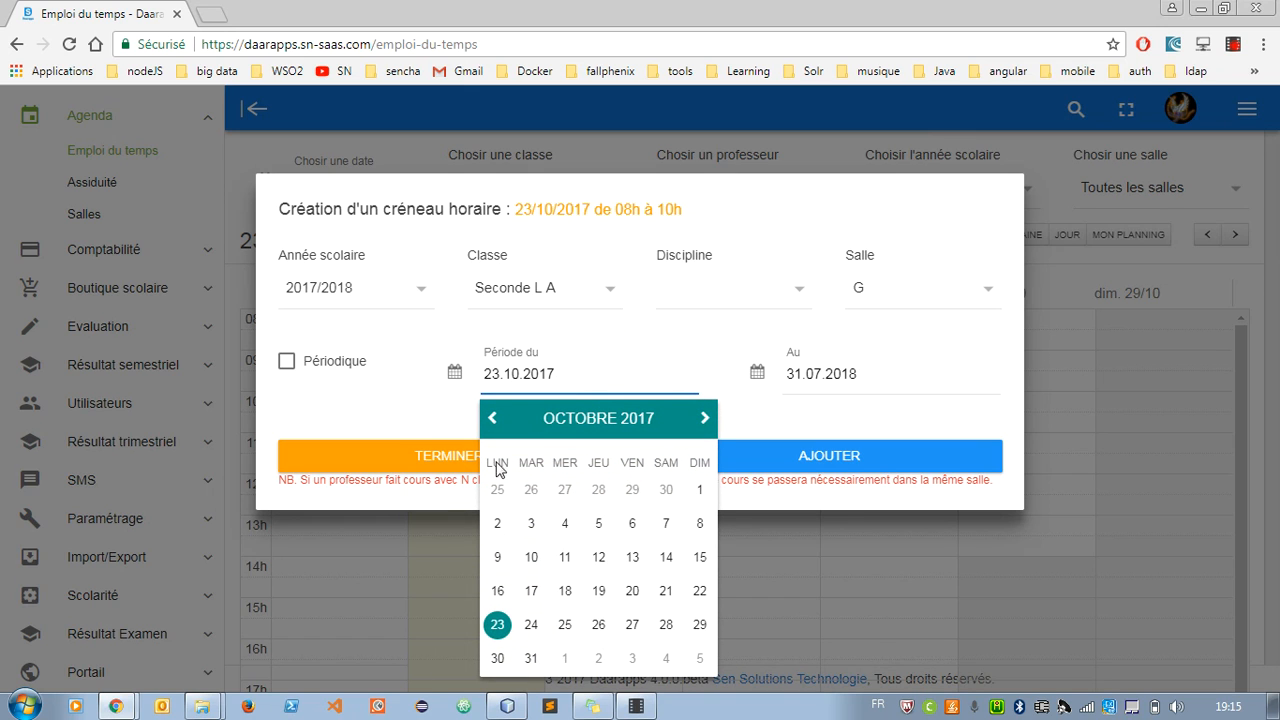
{"action": "left_click", "coordinate": [499, 625]}
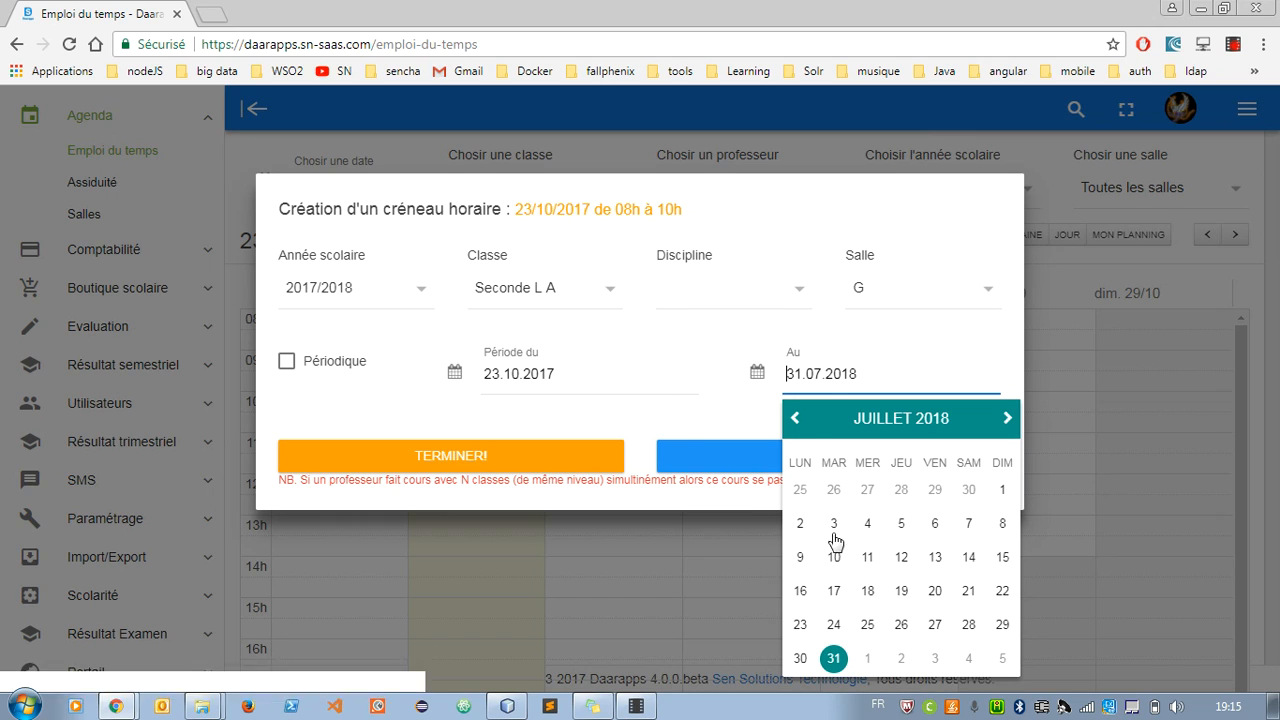
{"action": "left_click", "coordinate": [600, 374]}
{"action": "left_click", "coordinate": [838, 378]}
{"action": "left_click", "coordinate": [720, 420]}
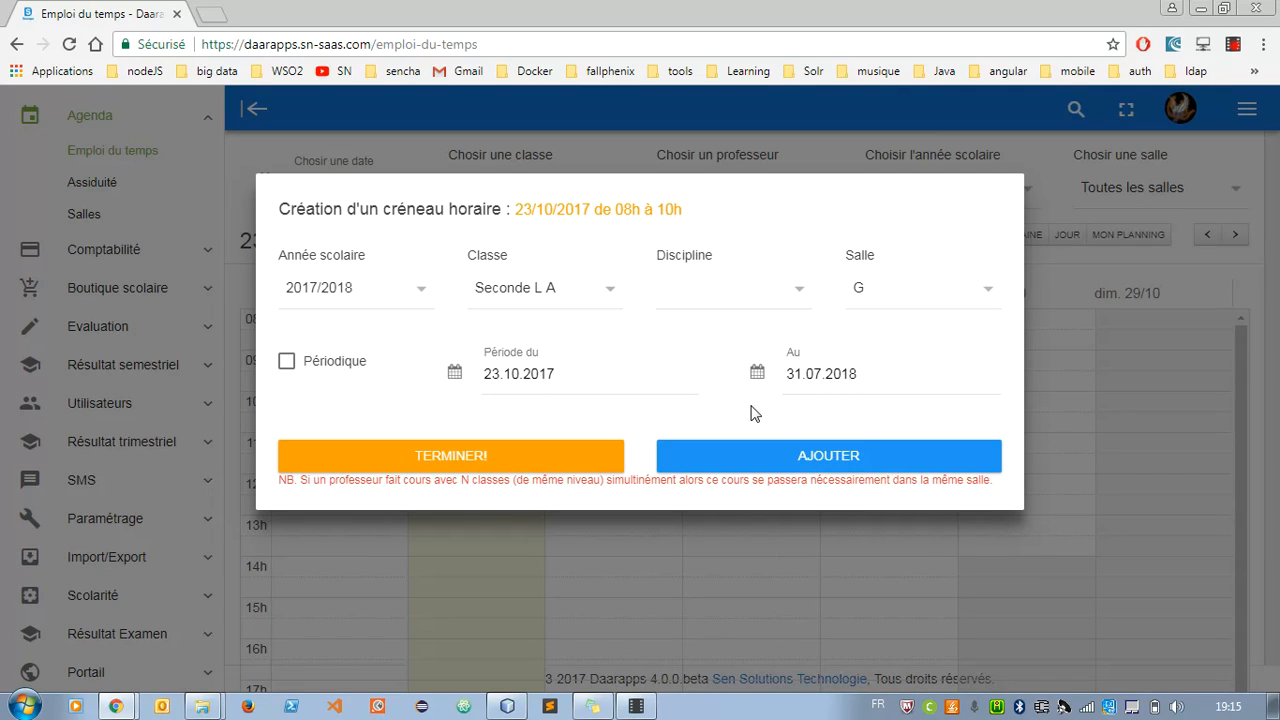
- Make the slot periodic with discipline maths in Salle A, add it to the timetable and close the creation form
{"action": "left_click", "coordinate": [287, 361]}
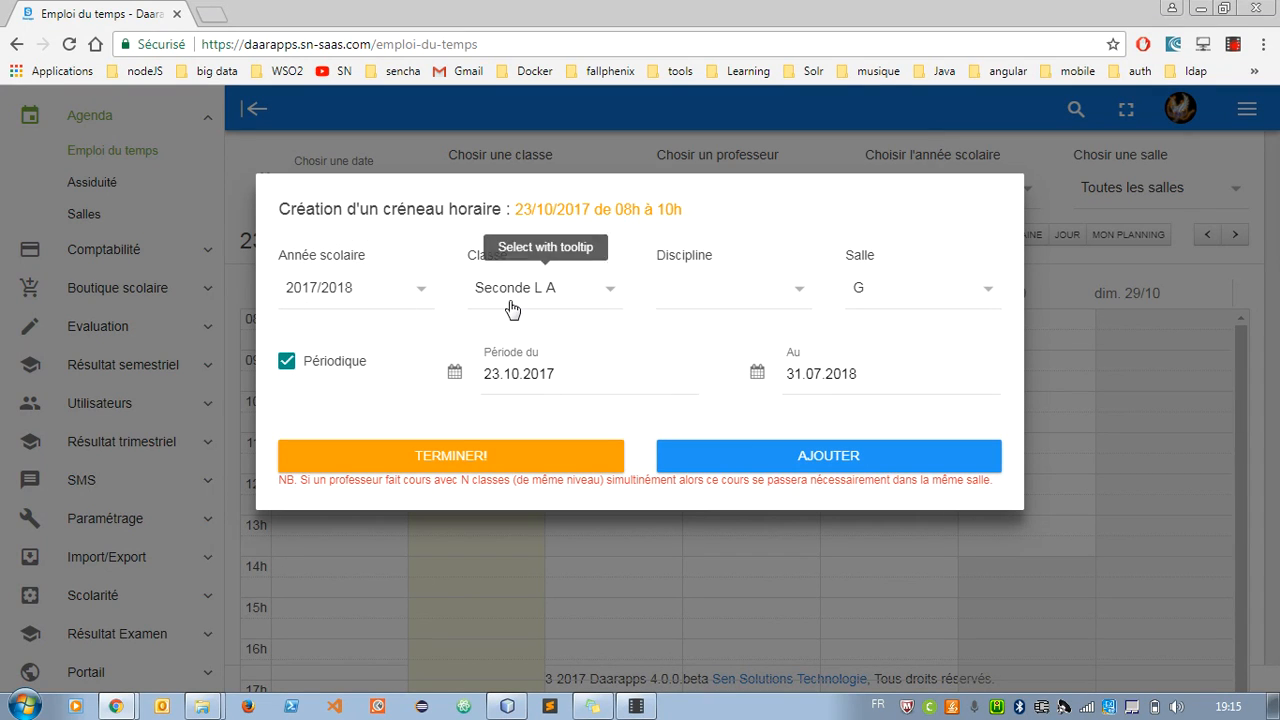
{"action": "left_click", "coordinate": [662, 298]}
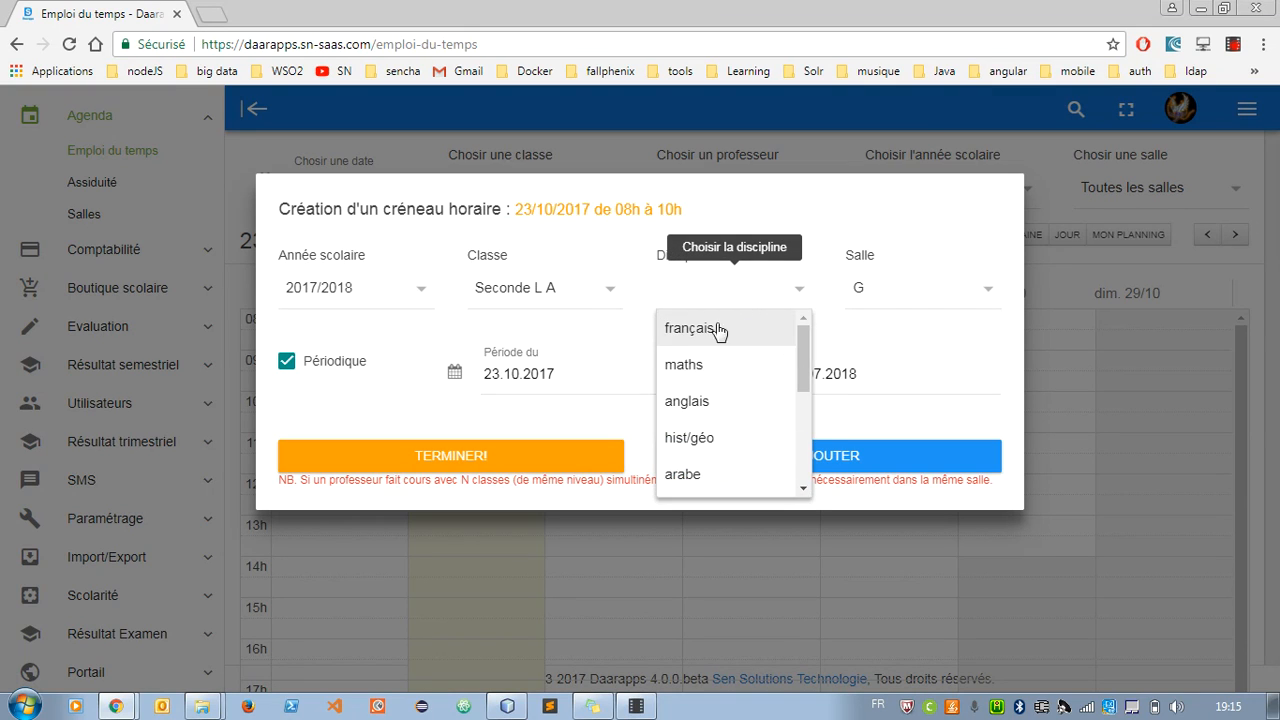
{"action": "left_click", "coordinate": [718, 364]}
{"action": "left_click", "coordinate": [884, 303]}
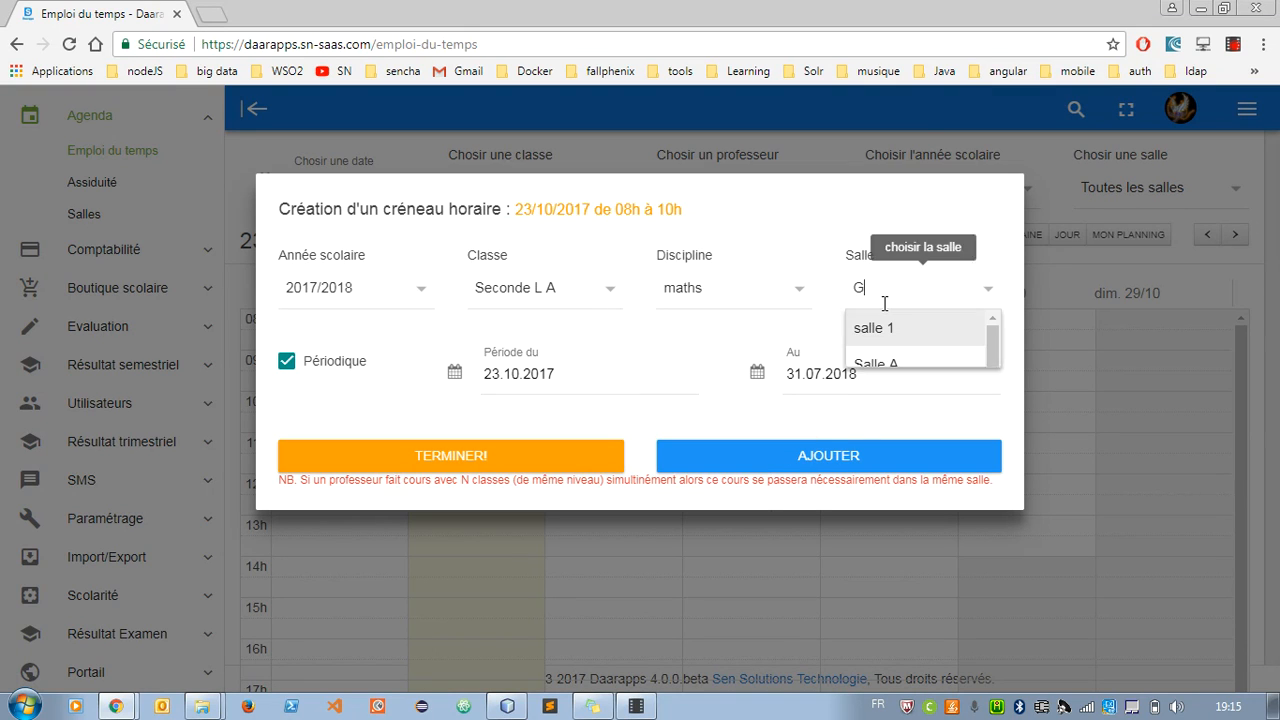
{"action": "left_click", "coordinate": [891, 333]}
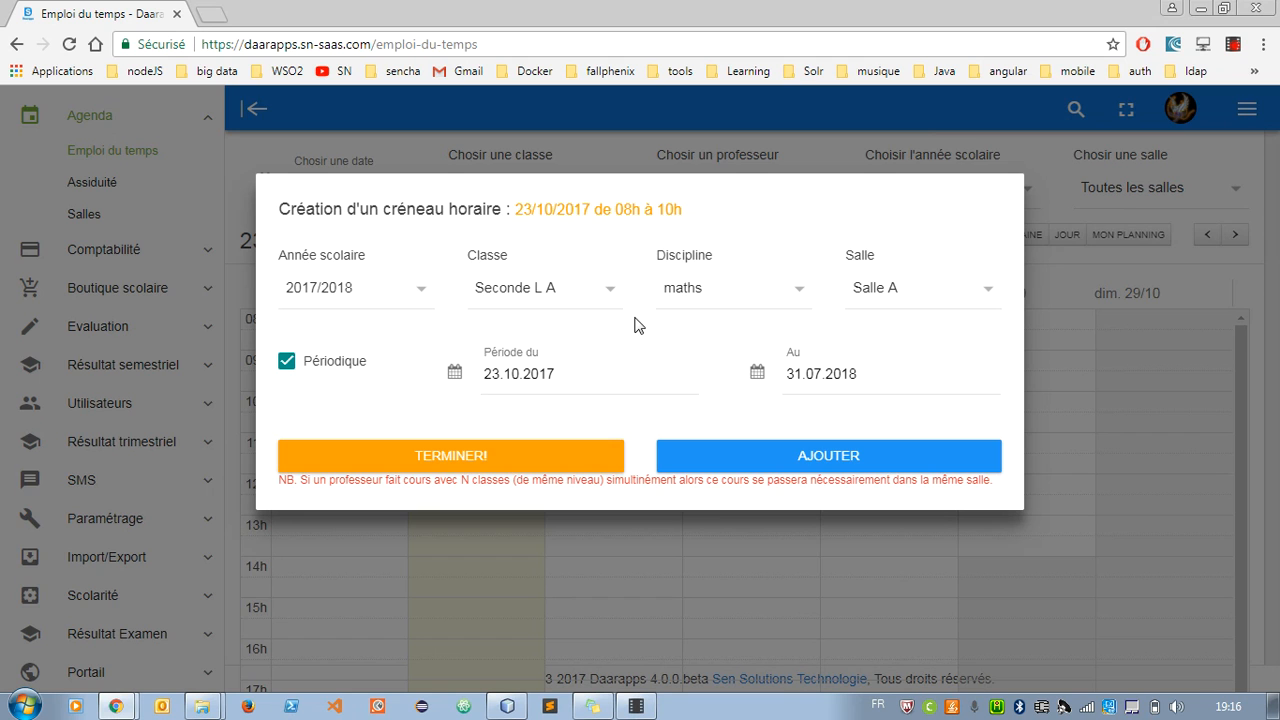
{"action": "left_click", "coordinate": [751, 468]}
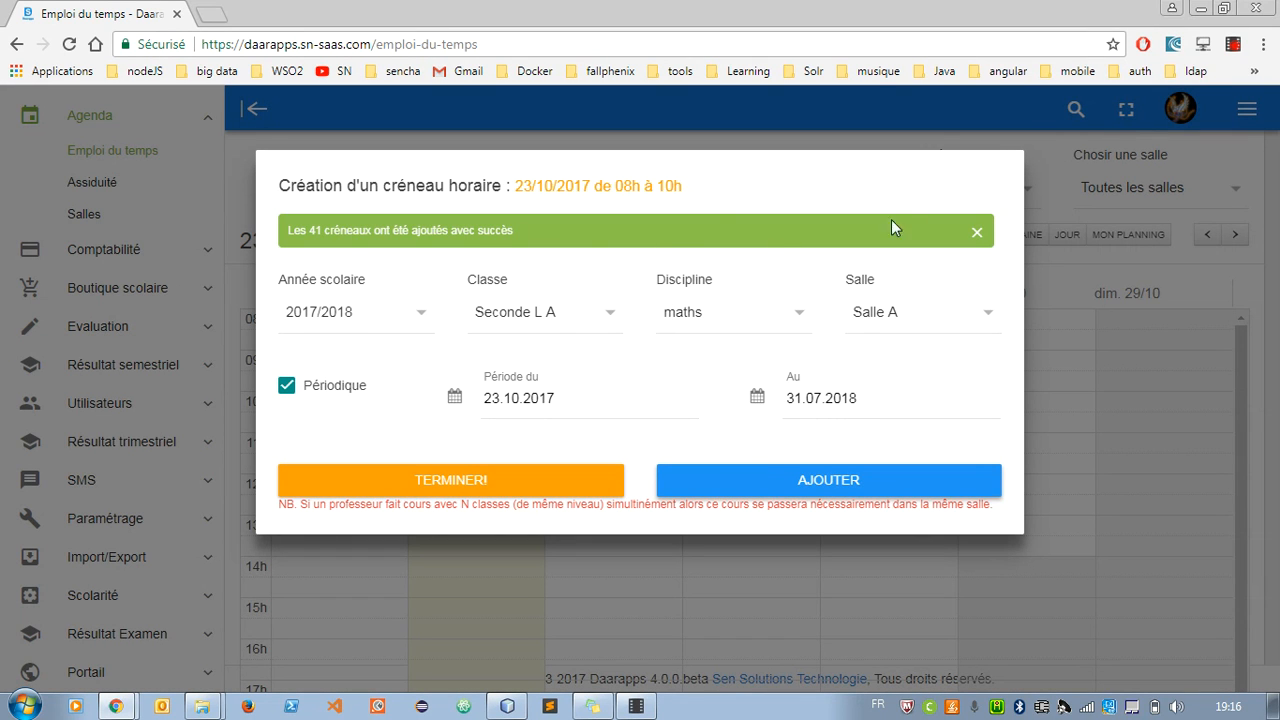
{"action": "left_click", "coordinate": [977, 233]}
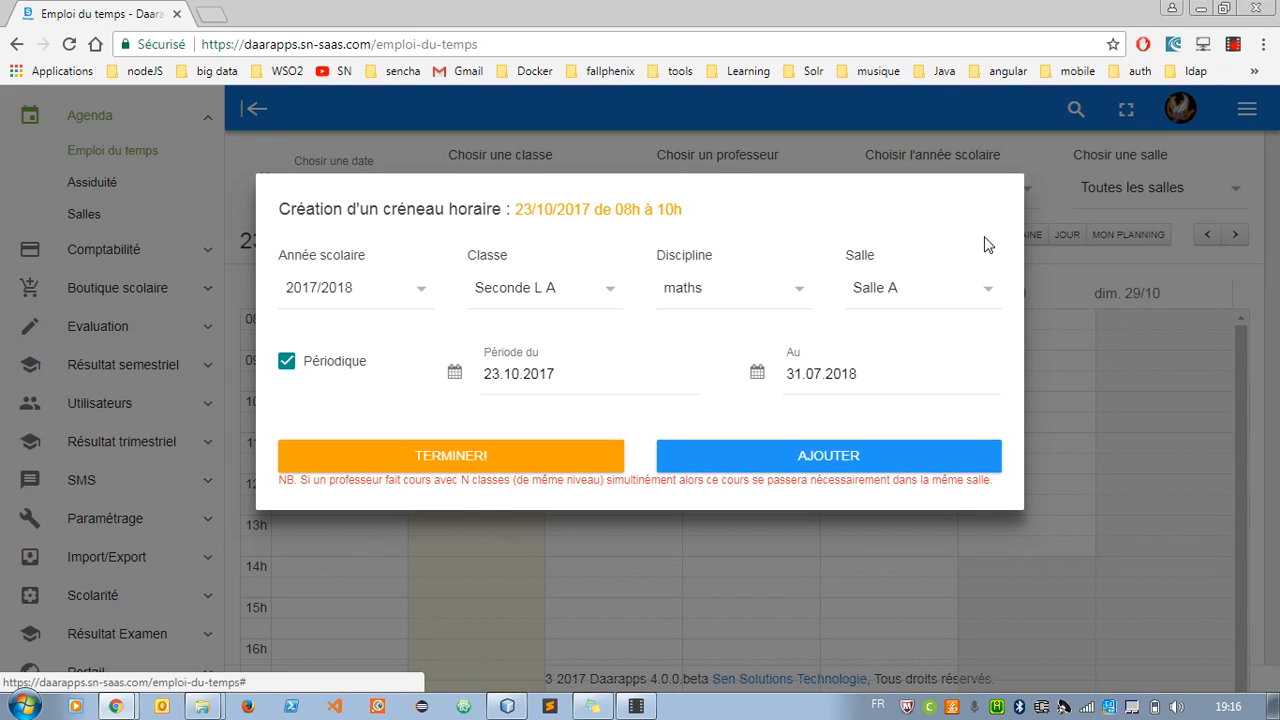
{"action": "left_click", "coordinate": [1062, 199]}
- Check the recurring maths lesson in the following weeks through 13–19 nov. 2017 and in the week of 15.03.2018
{"action": "mouse_move", "coordinate": [347, 322]}
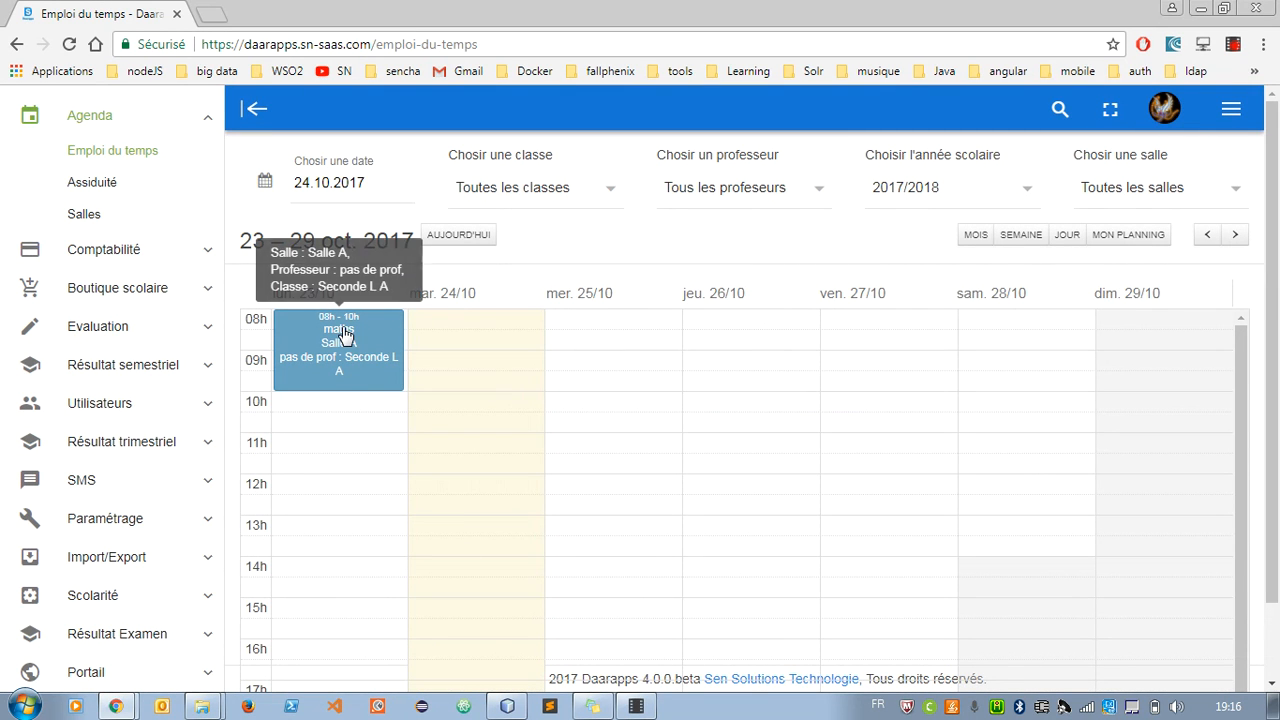
{"action": "left_click", "coordinate": [1234, 235]}
{"action": "left_click", "coordinate": [1234, 235]}
{"action": "left_click", "coordinate": [1234, 235]}
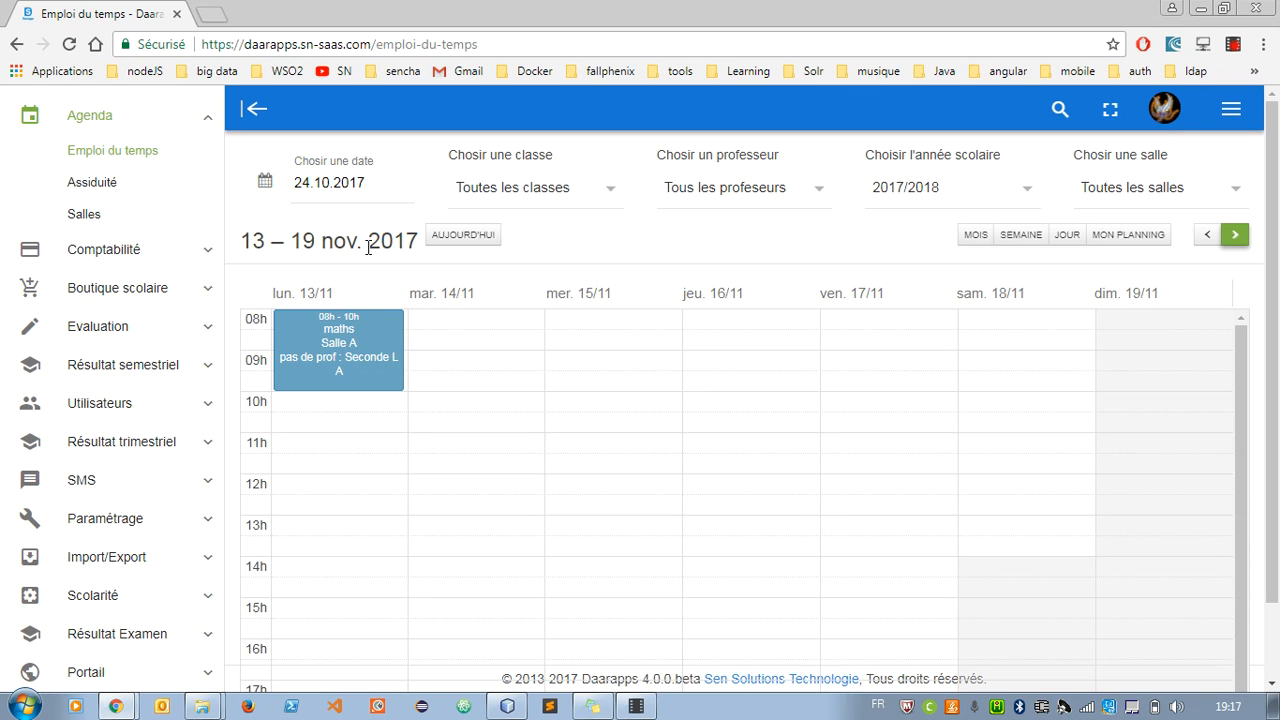
{"action": "left_click", "coordinate": [349, 201]}
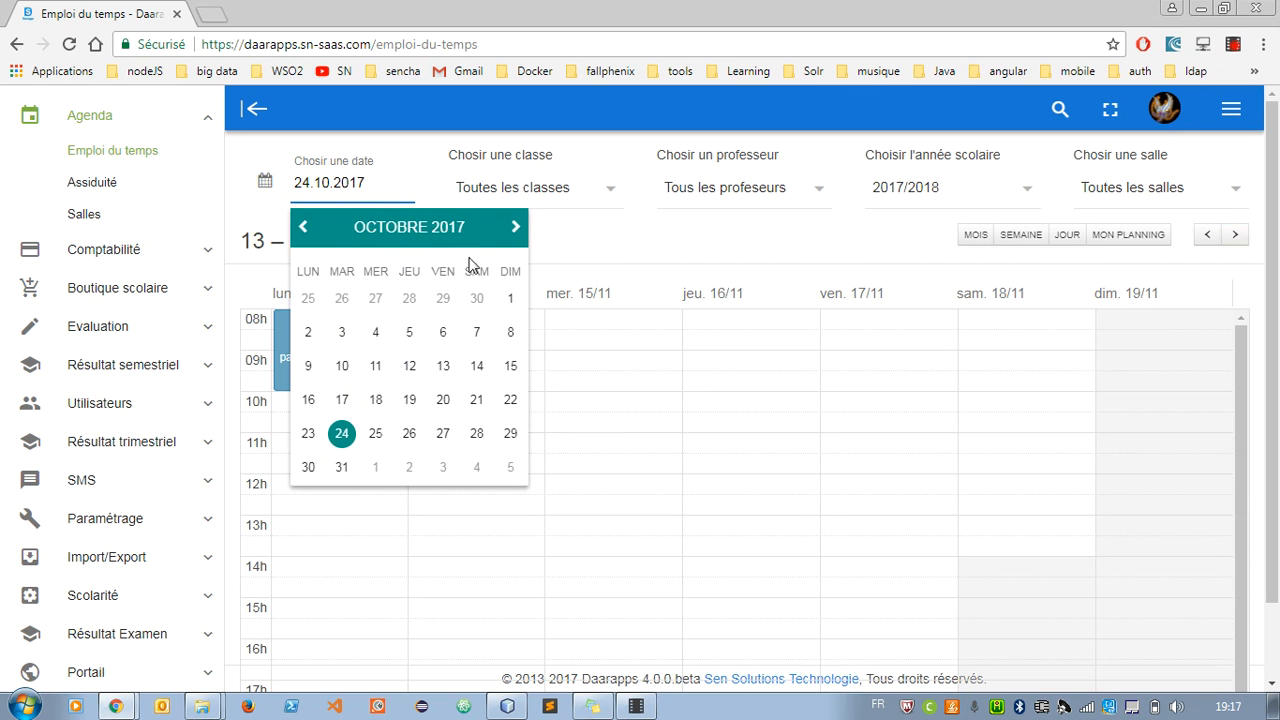
{"action": "triple_click", "coordinate": [517, 236]}
{"action": "double_click", "coordinate": [517, 236]}
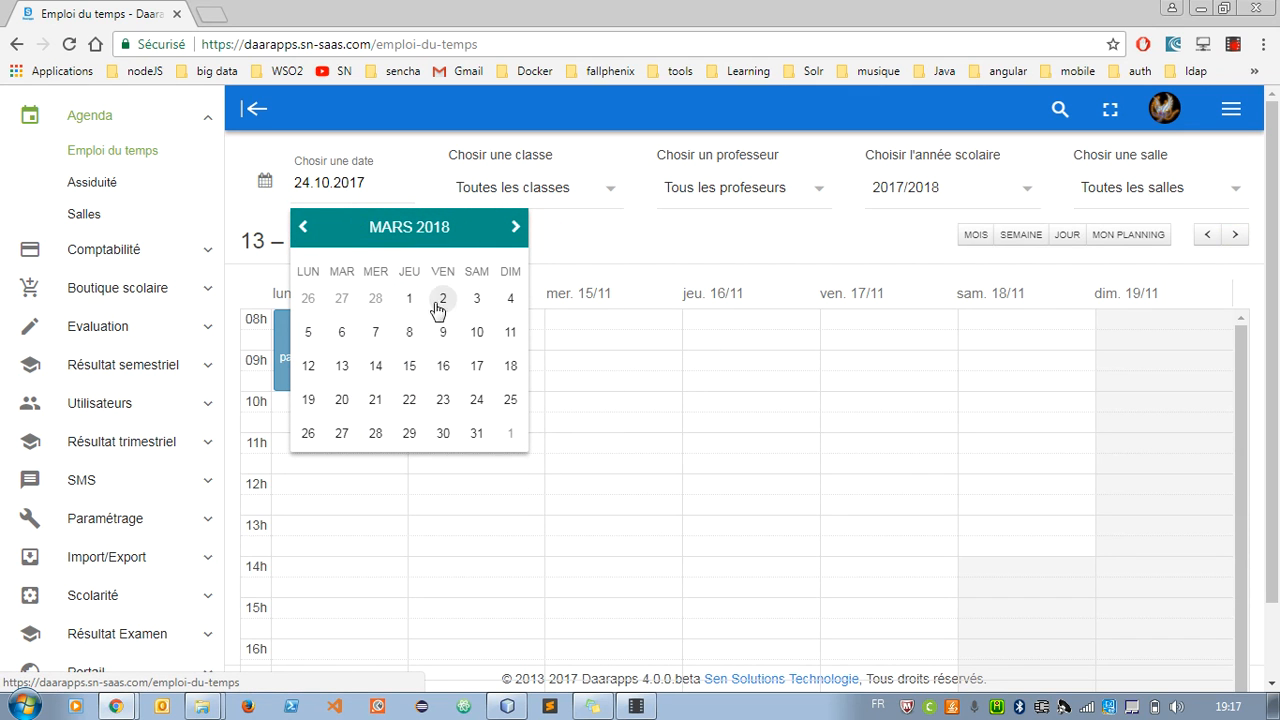
{"action": "left_click", "coordinate": [414, 367]}
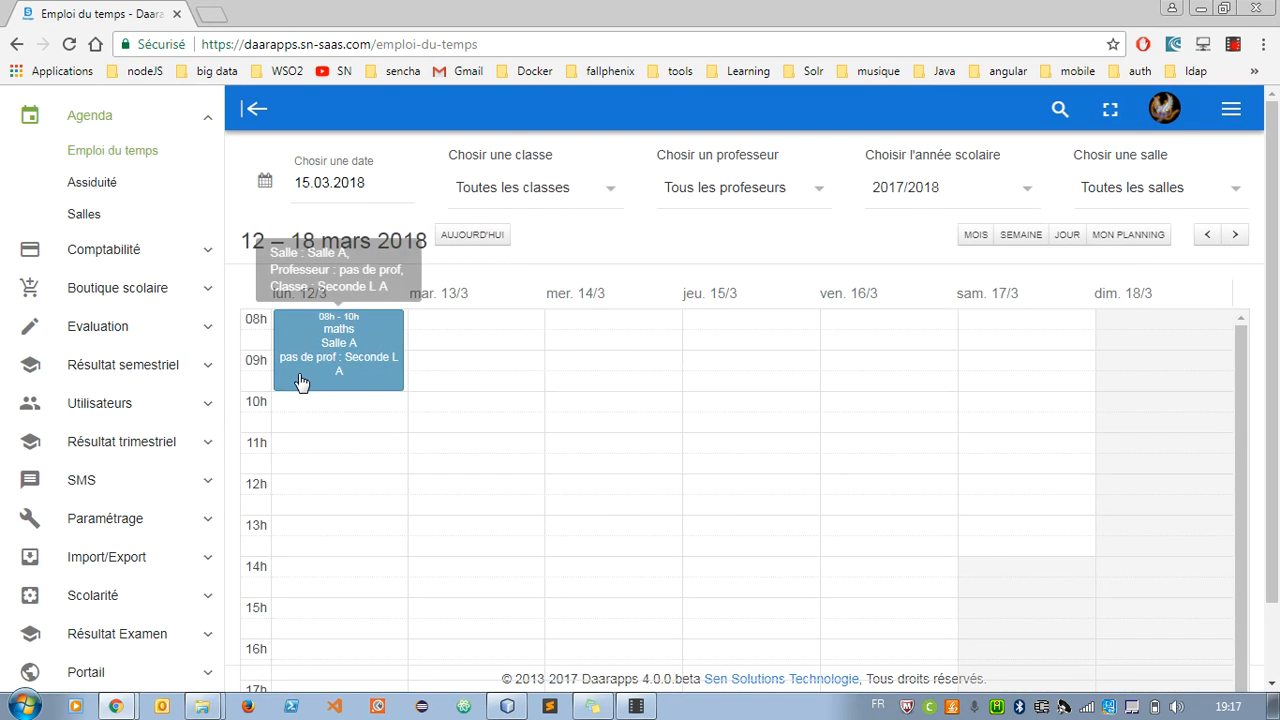
- Reload the timetable at the current week and view it as personal planning, by month and by week
{"action": "left_click", "coordinate": [133, 160]}
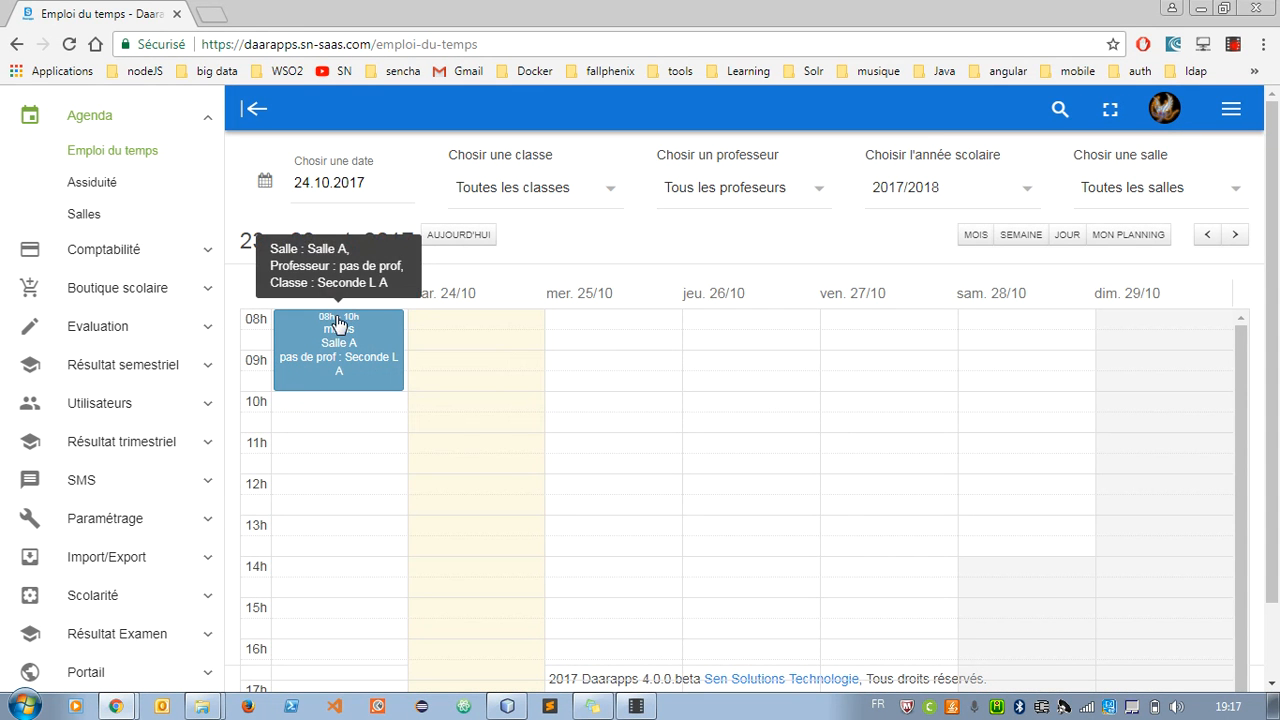
{"action": "left_click", "coordinate": [1165, 238]}
{"action": "mouse_move", "coordinate": [300, 318]}
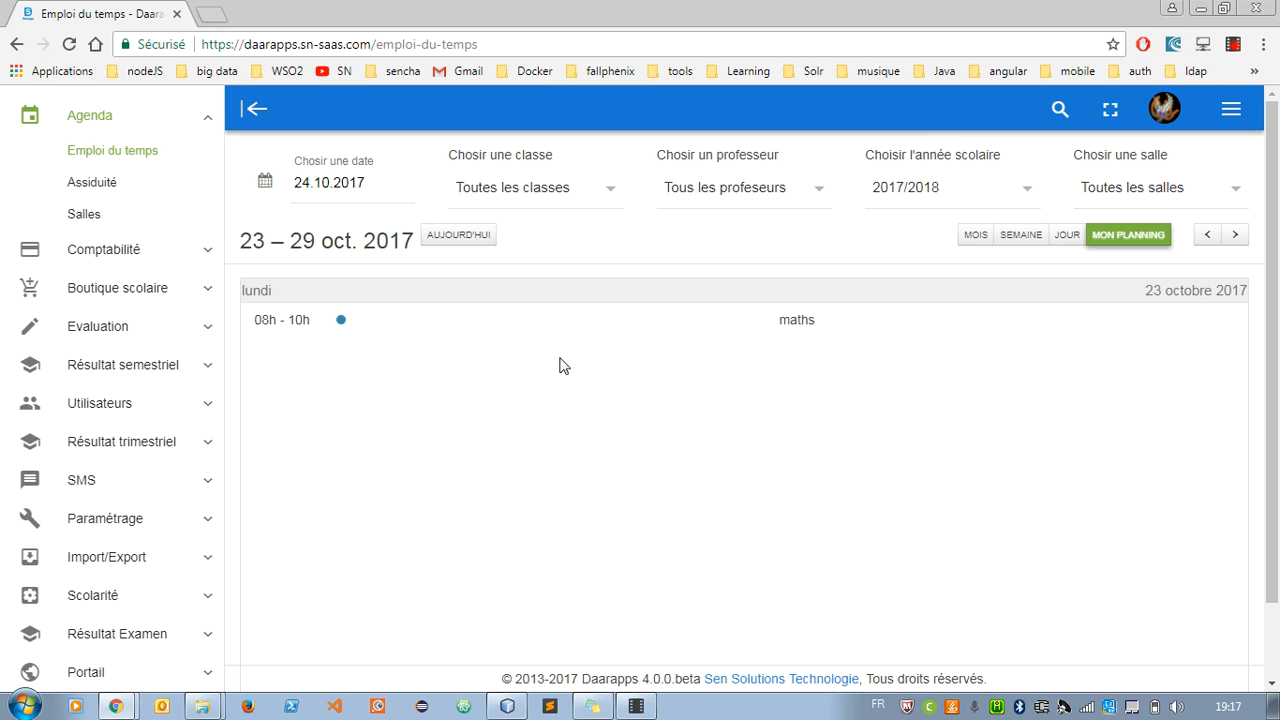
{"action": "left_click", "coordinate": [972, 236]}
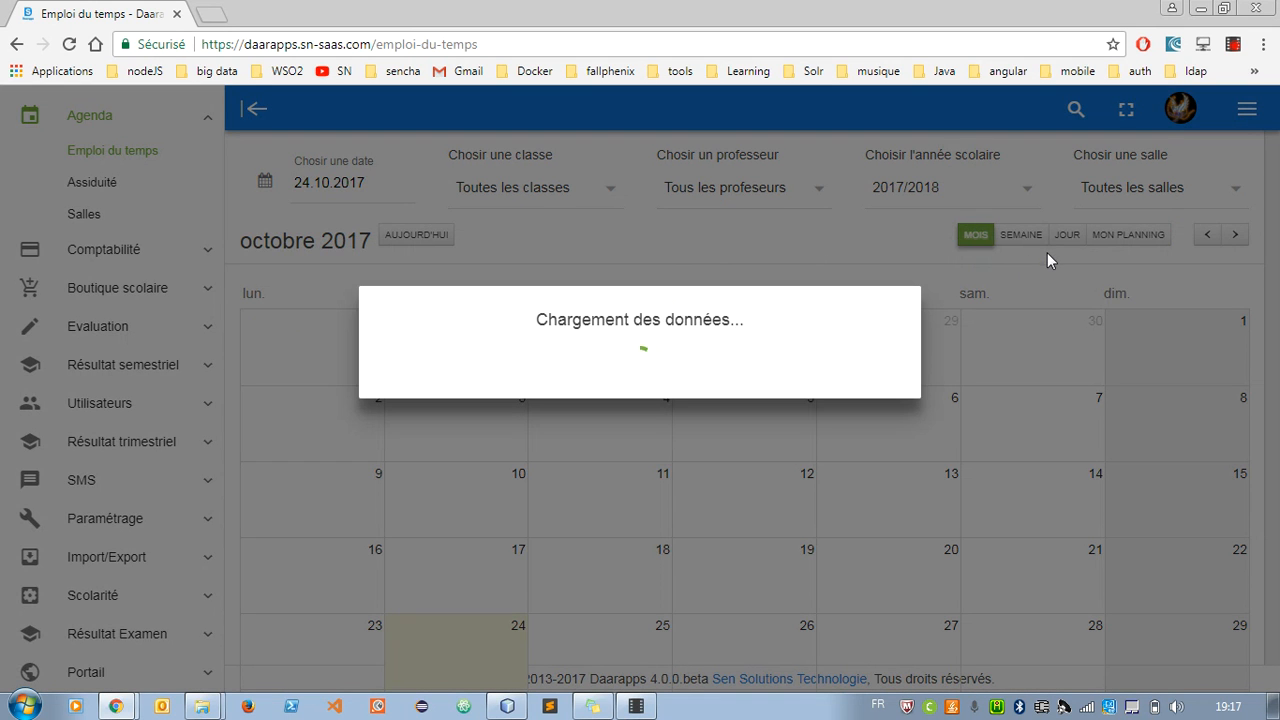
{"action": "scroll", "coordinate": [393, 553], "scroll_direction": "down", "scroll_amount": 1}
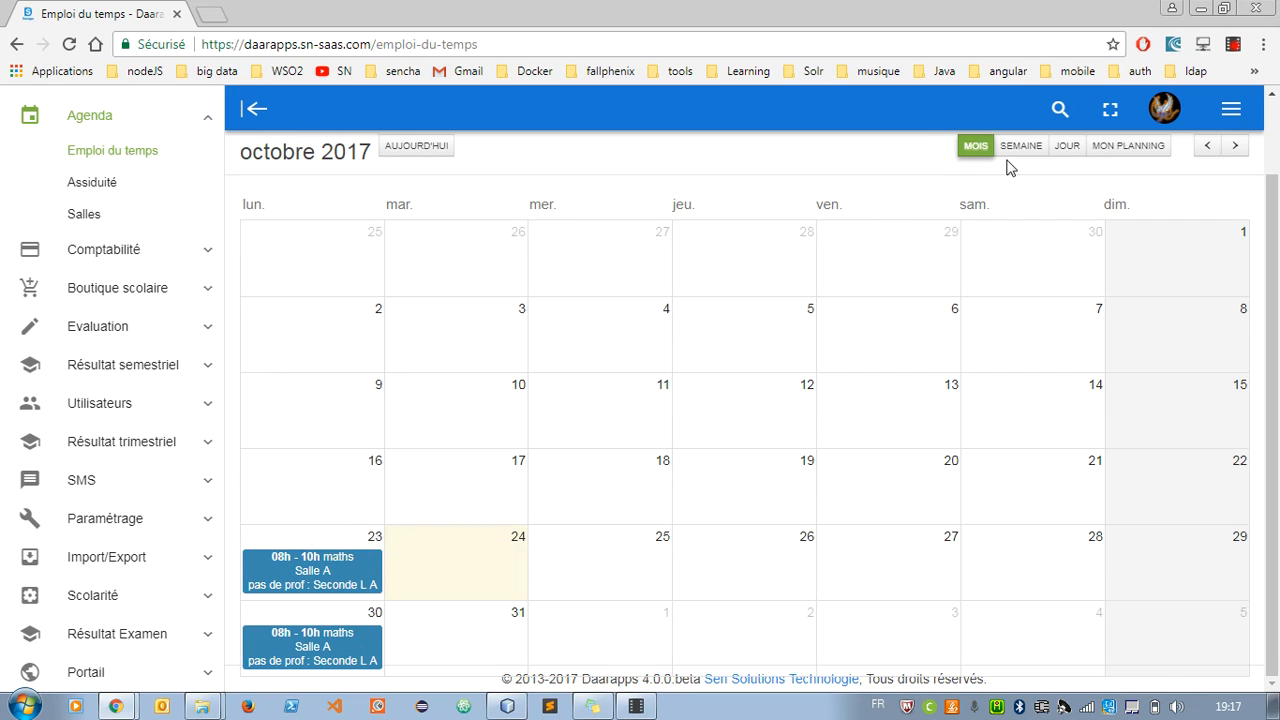
{"action": "scroll", "coordinate": [1004, 260], "scroll_direction": "up", "scroll_amount": 1}
{"action": "left_click", "coordinate": [1025, 240]}
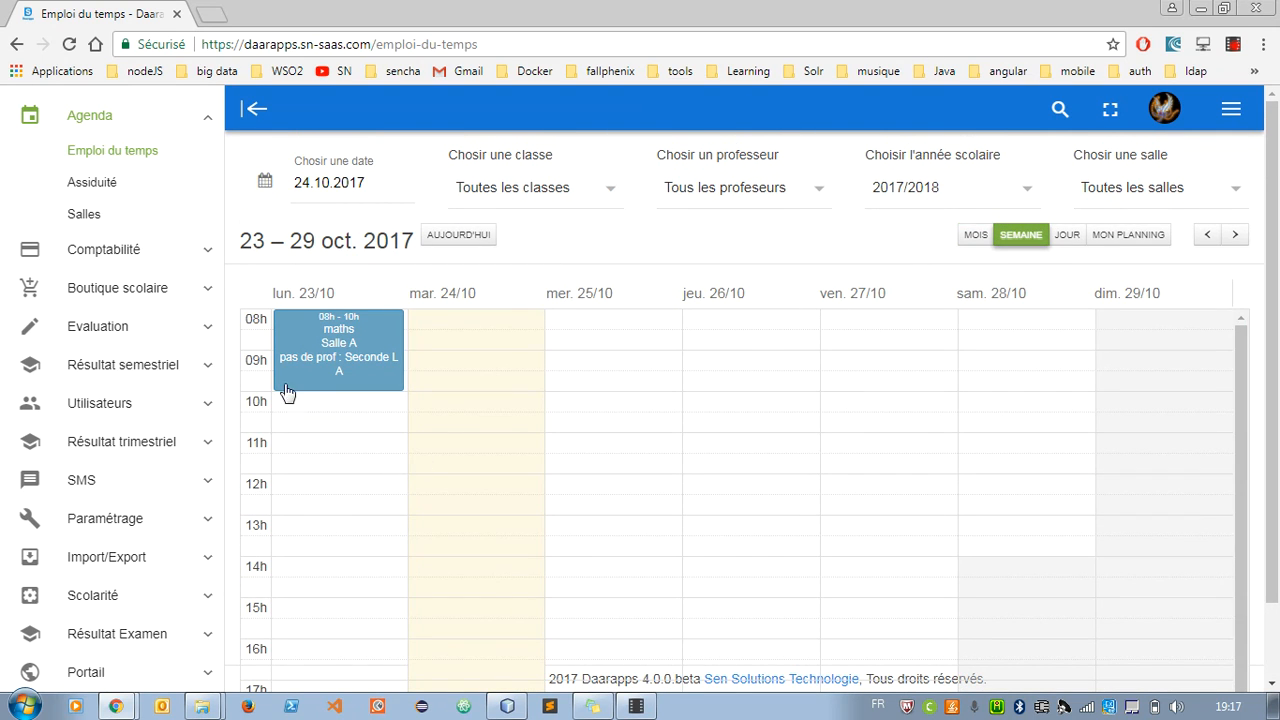
{"action": "mouse_move", "coordinate": [329, 360]}
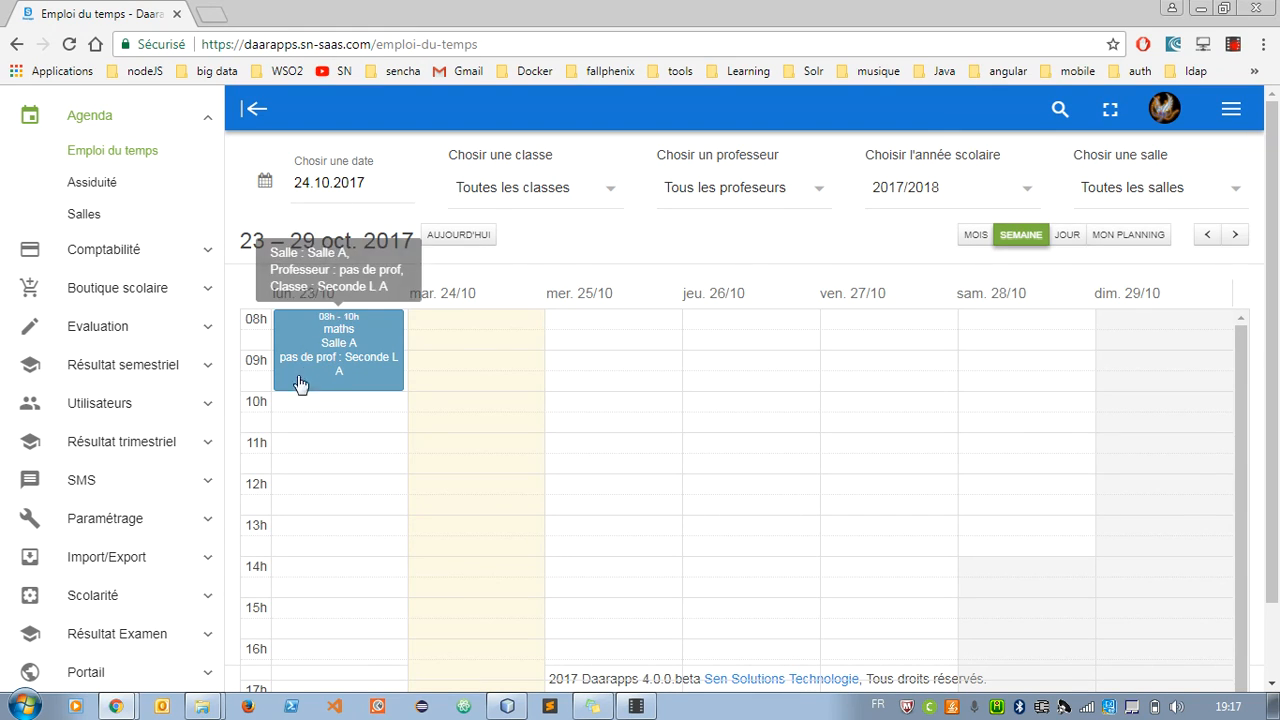
- Open the Lycée class list in a separate browser tab and show the details of class Seconde L A
{"action": "left_click", "coordinate": [107, 600]}
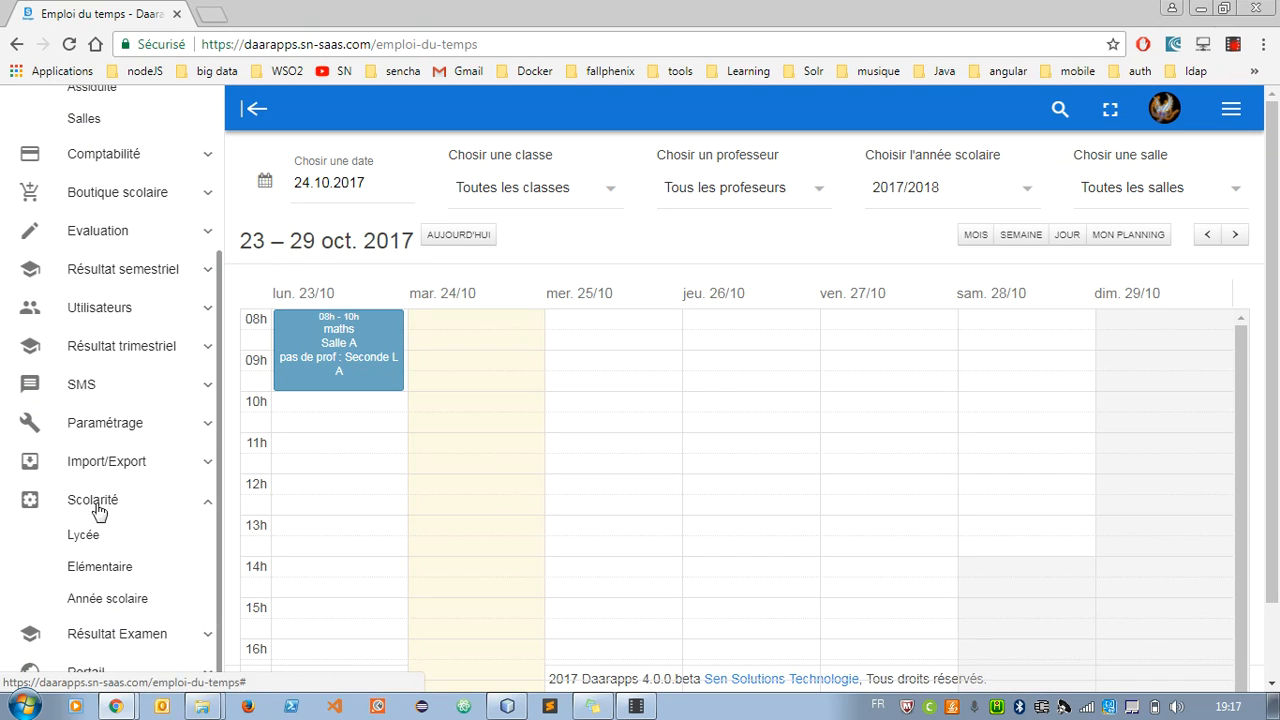
{"action": "right_click", "coordinate": [101, 344]}
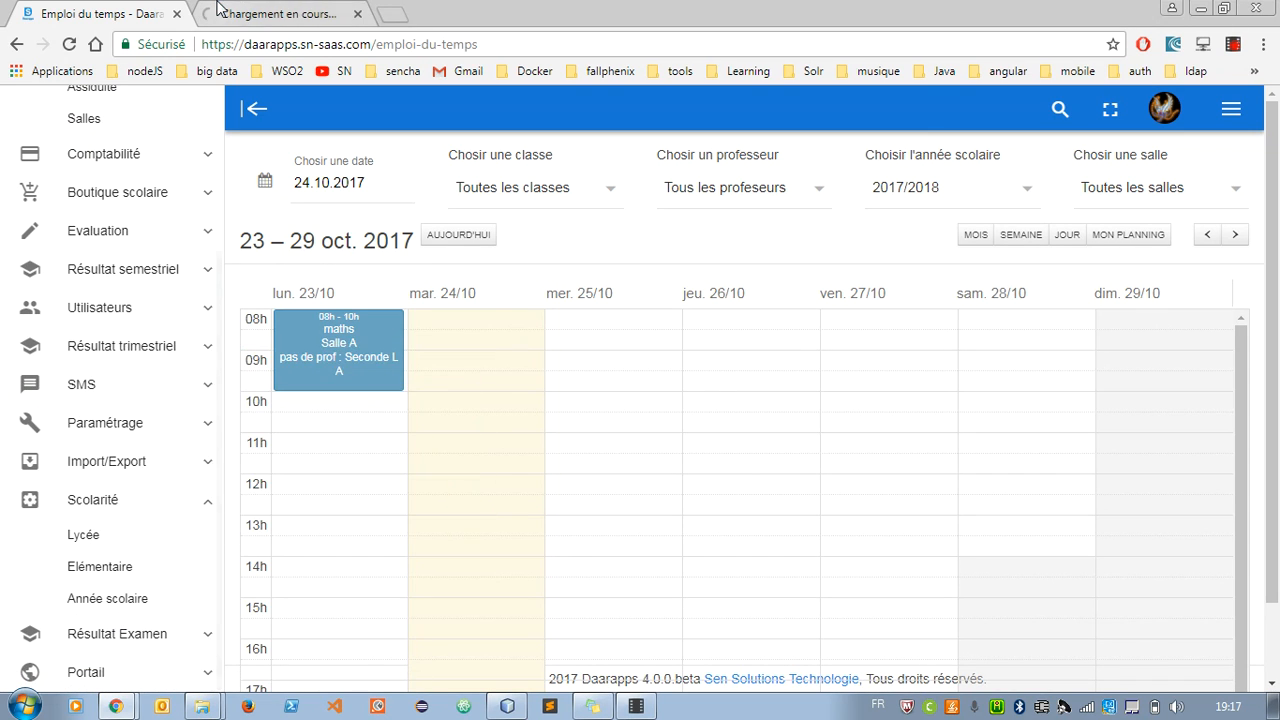
{"action": "left_click", "coordinate": [236, 16]}
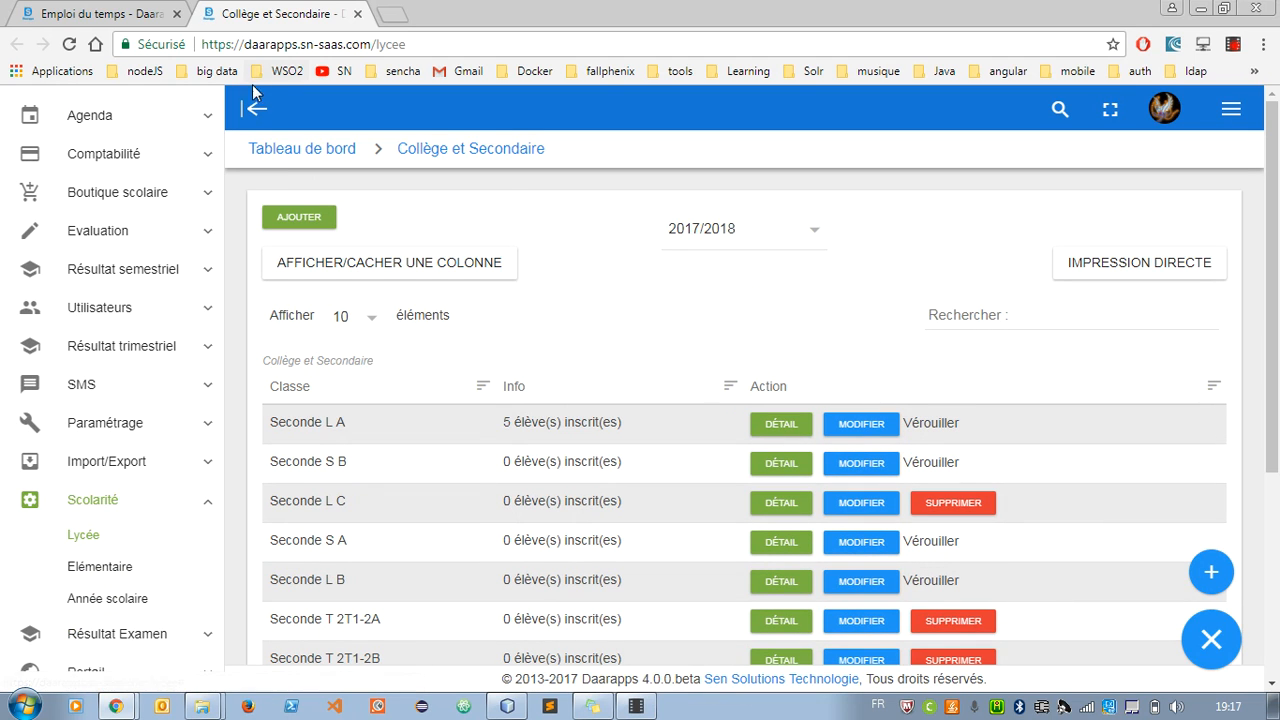
{"action": "left_click", "coordinate": [62, 12]}
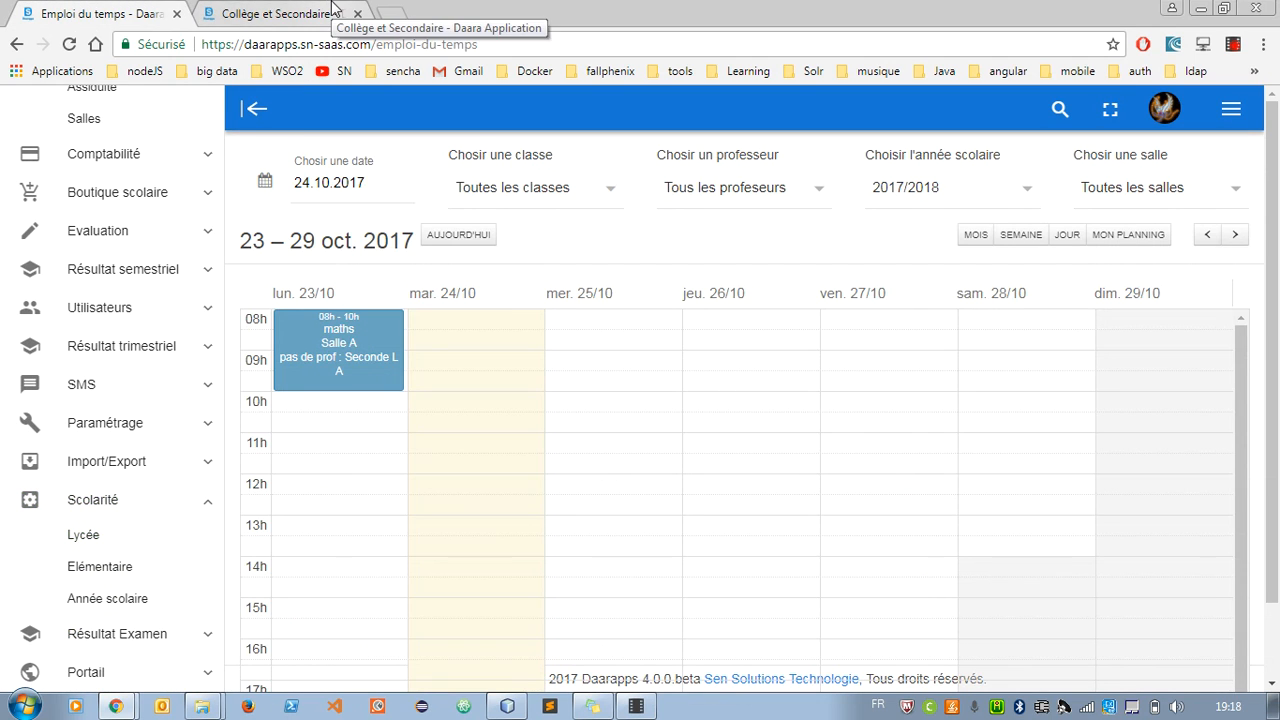
{"action": "left_click", "coordinate": [306, 10]}
{"action": "left_click", "coordinate": [775, 425]}
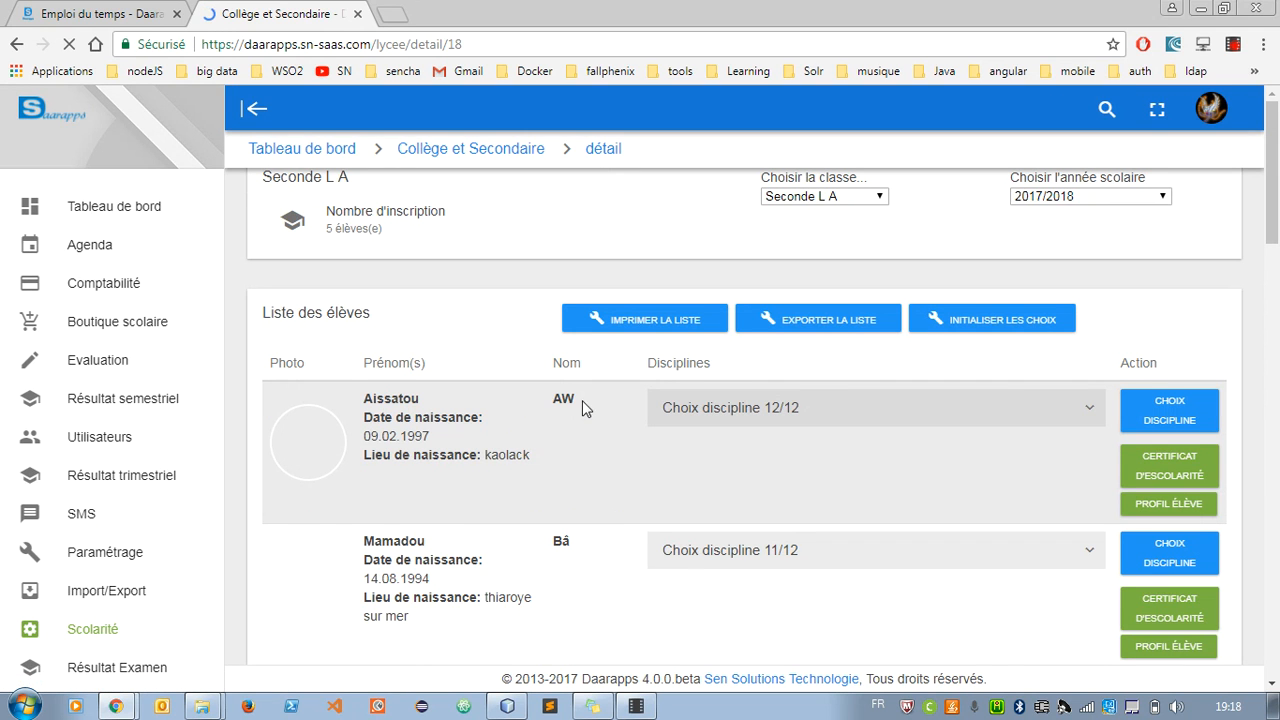
- Assign the maths professor to the maths discipline of Seconde L A and validate the assignment
{"action": "scroll", "coordinate": [576, 417], "scroll_direction": "down", "scroll_amount": 3}
{"action": "scroll", "coordinate": [576, 417], "scroll_direction": "down", "scroll_amount": 8}
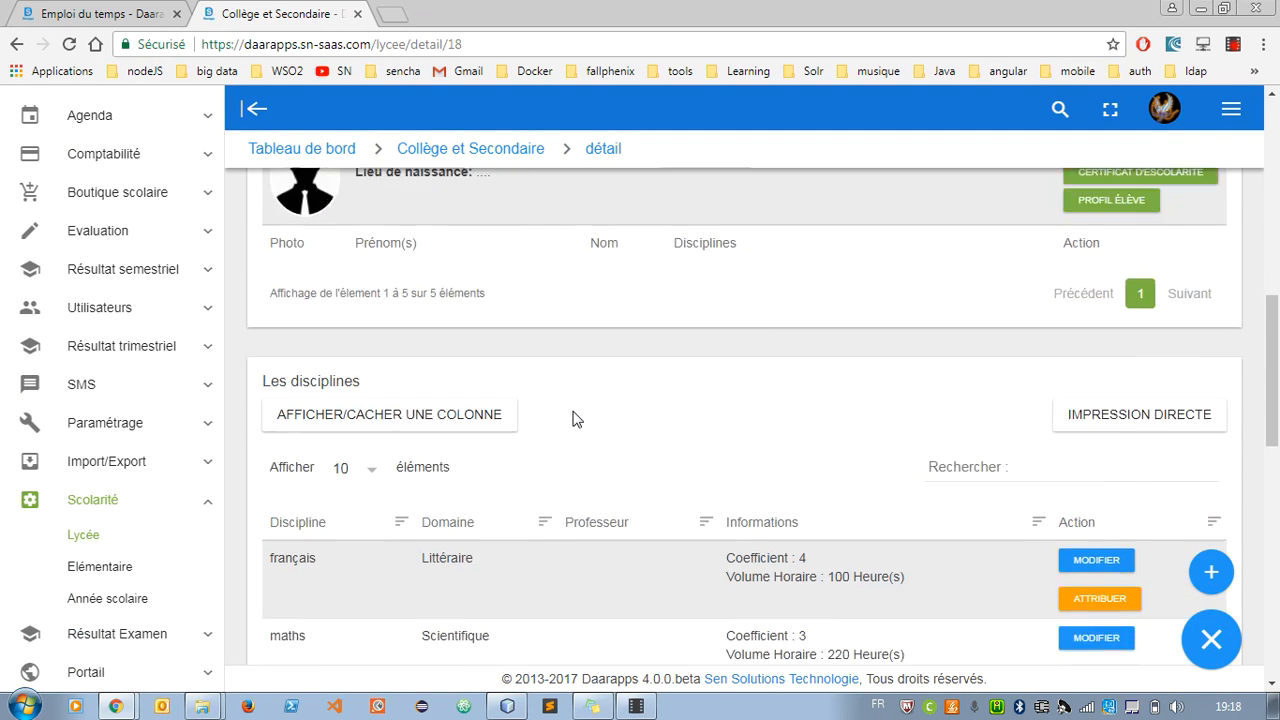
{"action": "scroll", "coordinate": [576, 419], "scroll_direction": "up", "scroll_amount": 2}
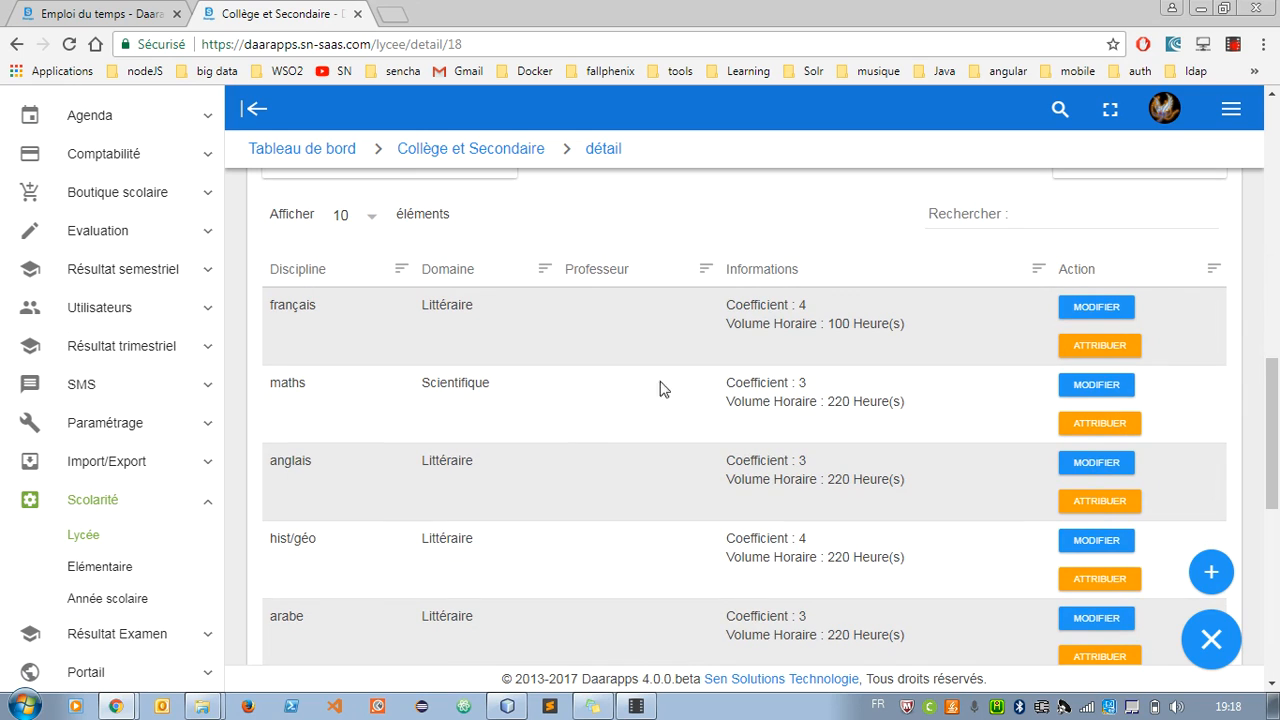
{"action": "left_click", "coordinate": [1090, 428]}
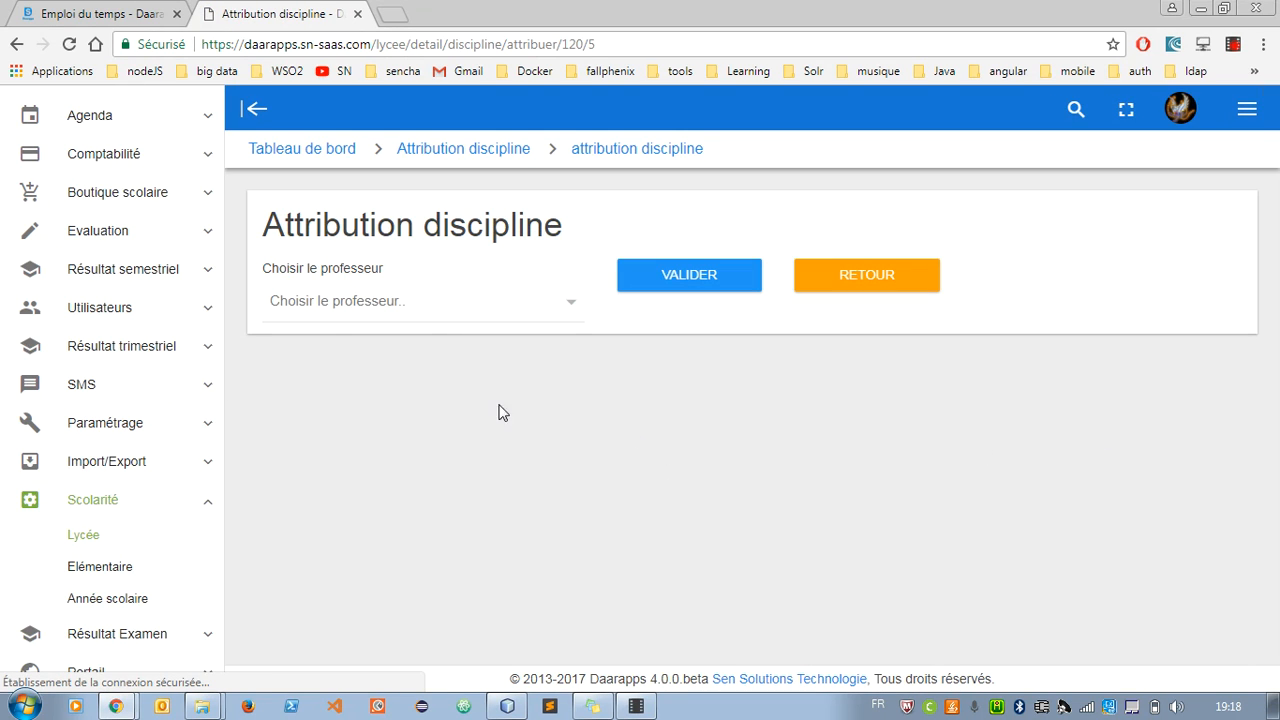
{"action": "left_click", "coordinate": [354, 307]}
{"action": "left_click", "coordinate": [330, 376]}
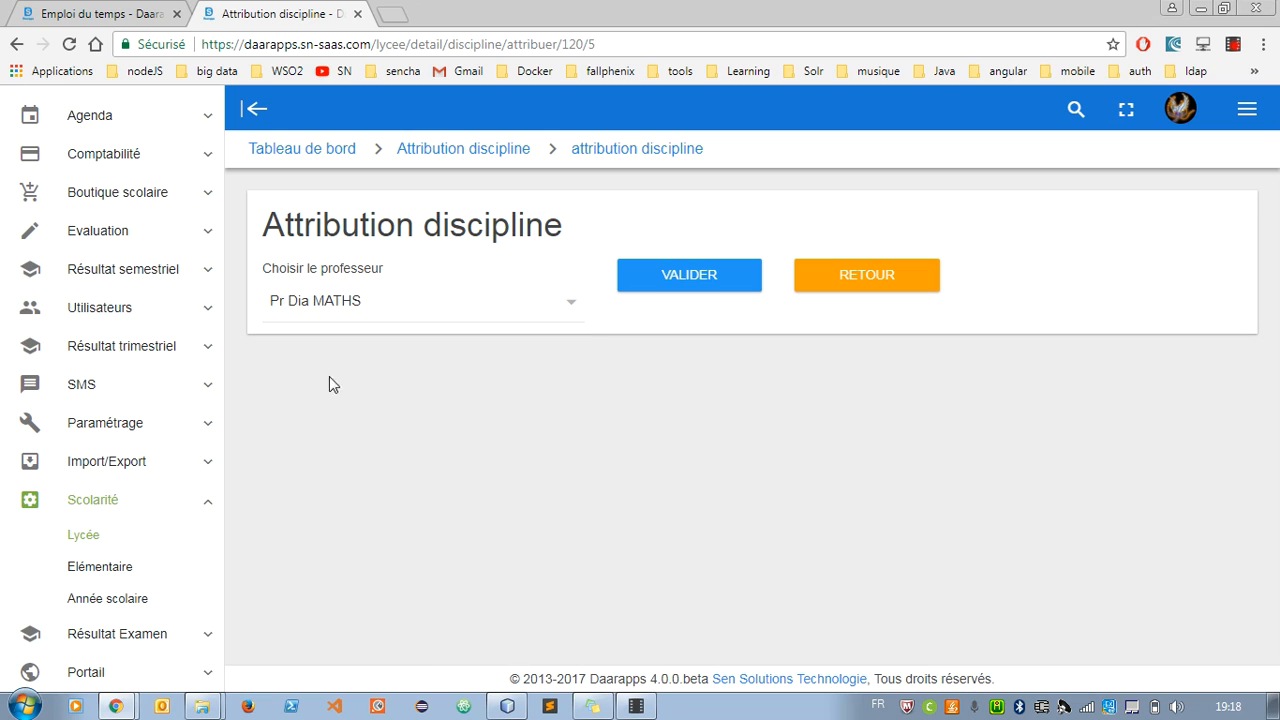
{"action": "left_click", "coordinate": [679, 272]}
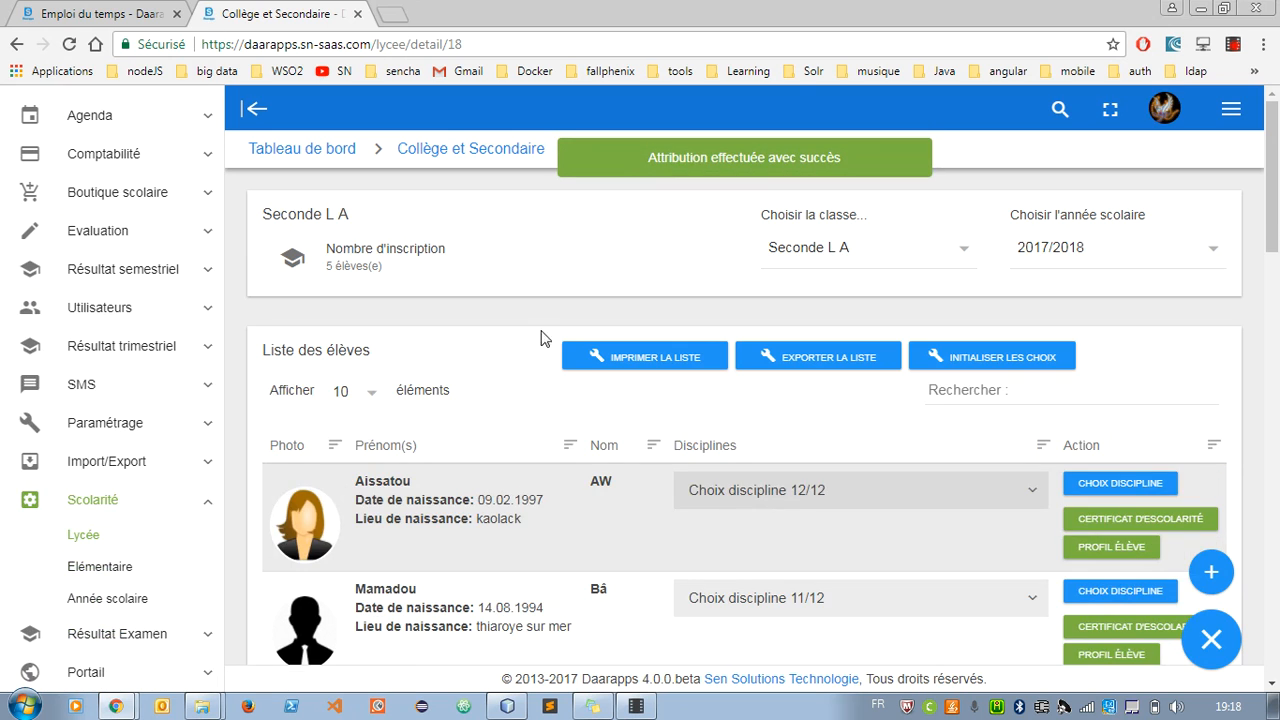
- Check the professor assigned to maths in the class's list of disciplines
{"action": "scroll", "coordinate": [588, 395], "scroll_direction": "down", "scroll_amount": 7}
{"action": "scroll", "coordinate": [588, 395], "scroll_direction": "down", "scroll_amount": 10}
{"action": "scroll", "coordinate": [588, 395], "scroll_direction": "up", "scroll_amount": 3}
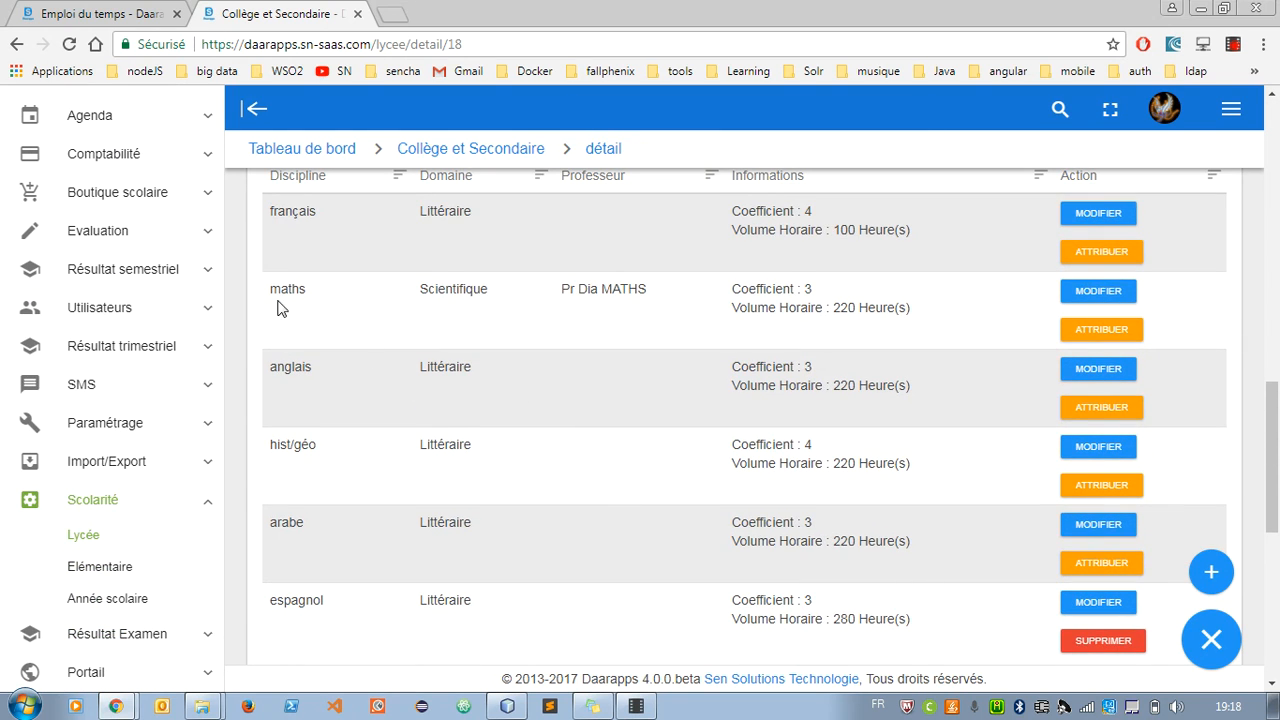
- Return to the timetable and refresh the week of 23–29 oct. 2017 by going one week back and forward again
{"action": "left_click", "coordinate": [125, 13]}
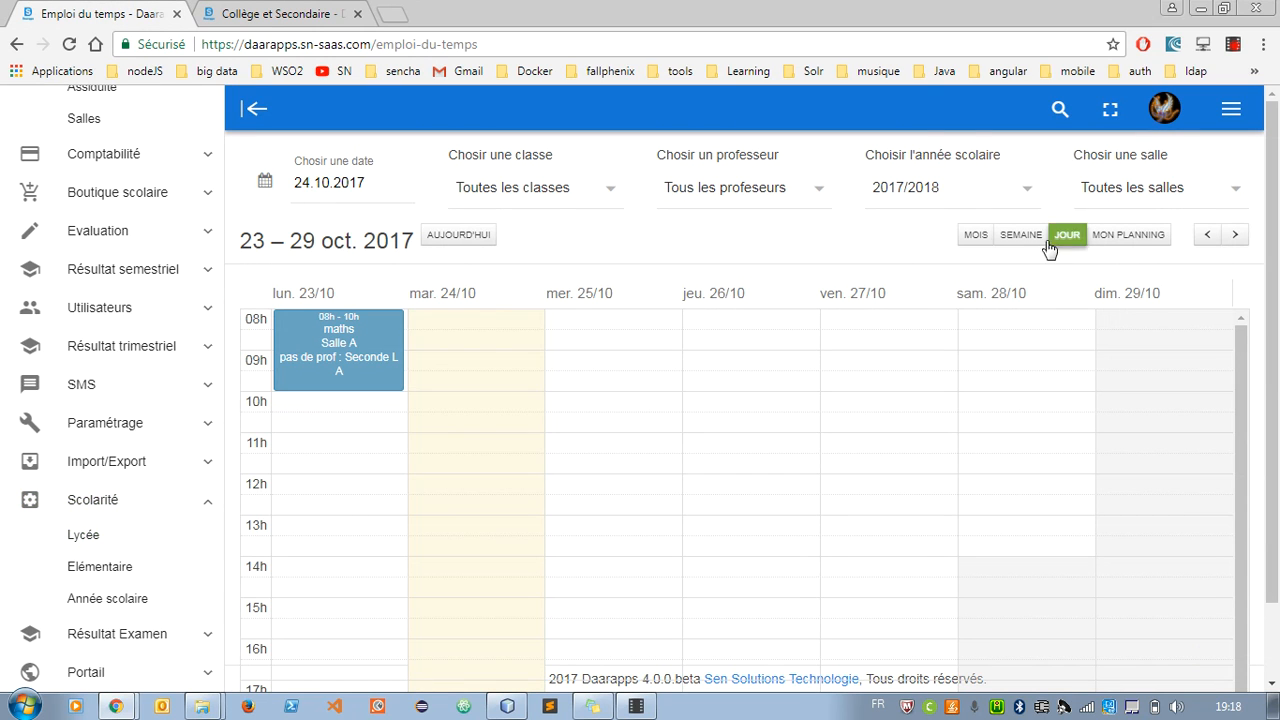
{"action": "left_click", "coordinate": [1203, 240]}
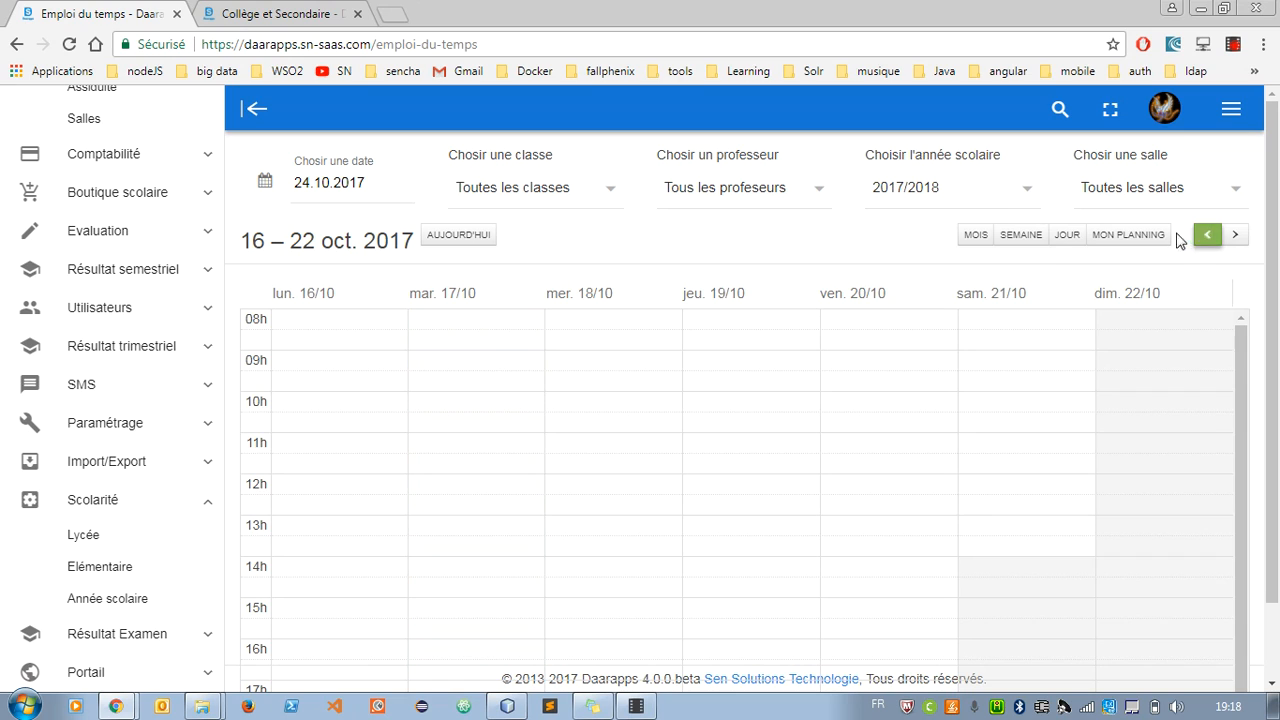
{"action": "left_click", "coordinate": [1232, 246]}
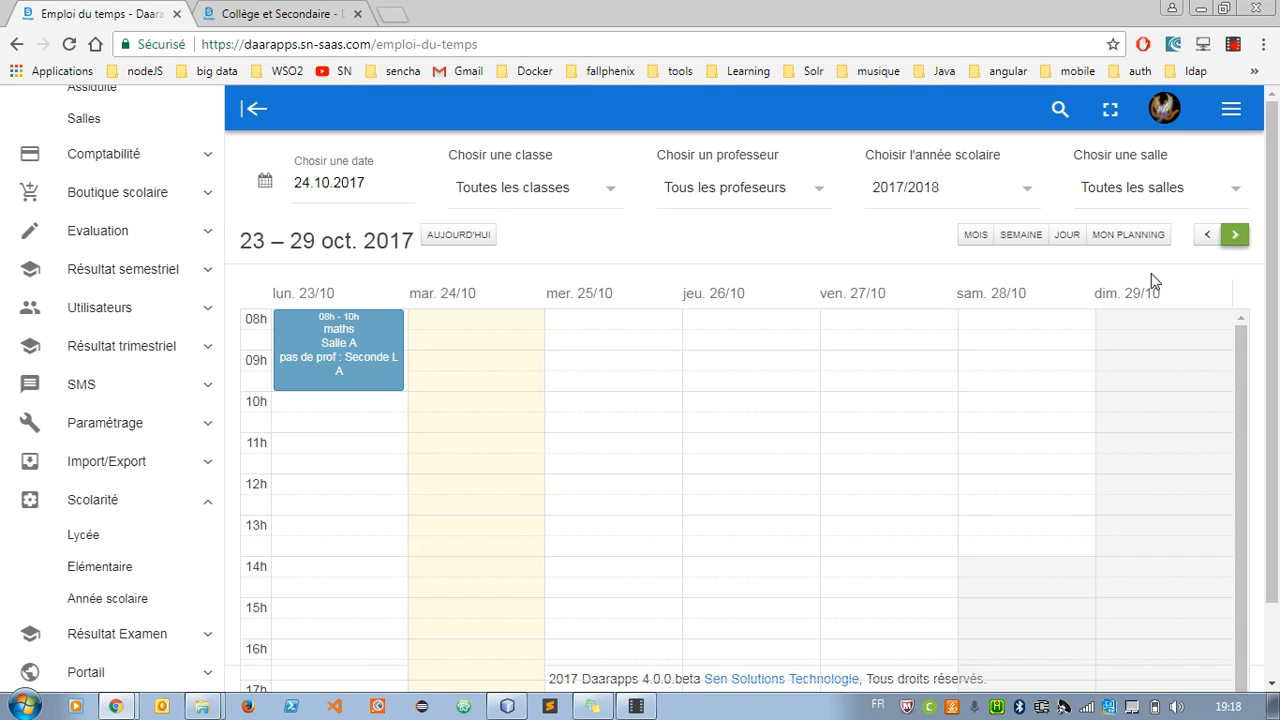
- Reload the timetable page and check the room, professor and class details of Monday's maths lesson
{"action": "left_click", "coordinate": [68, 45]}
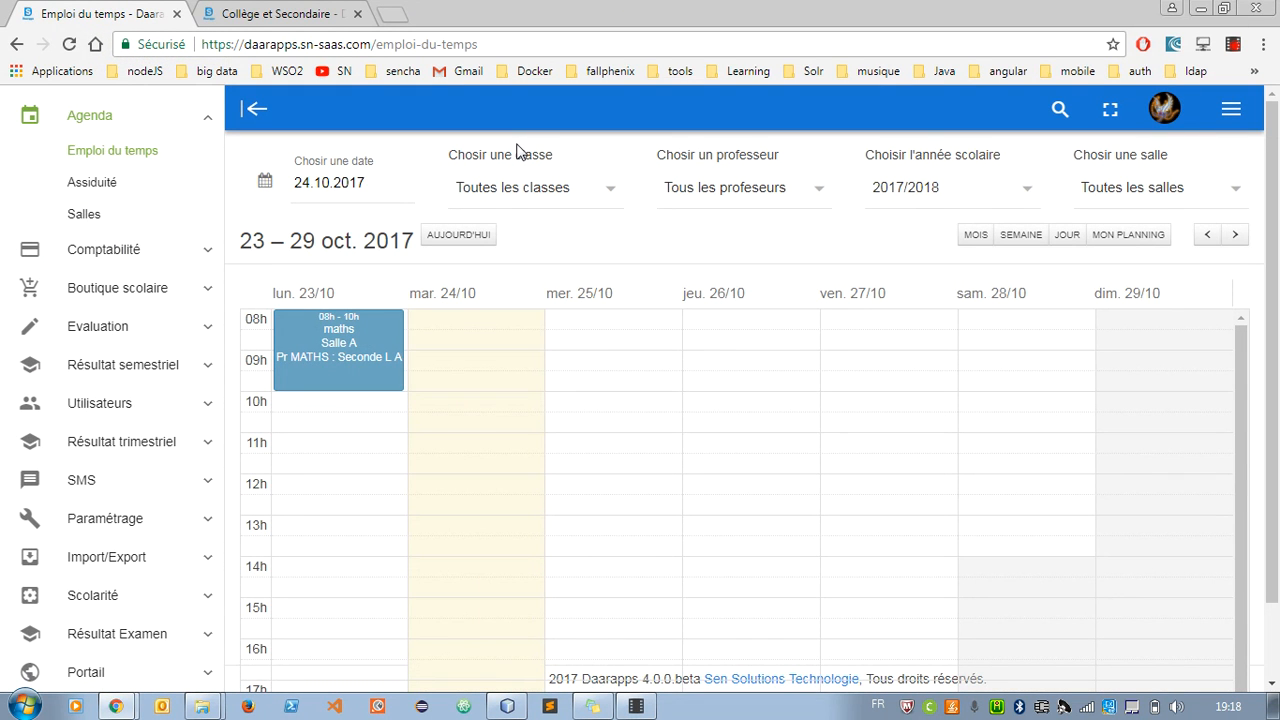
{"action": "mouse_move", "coordinate": [296, 381]}
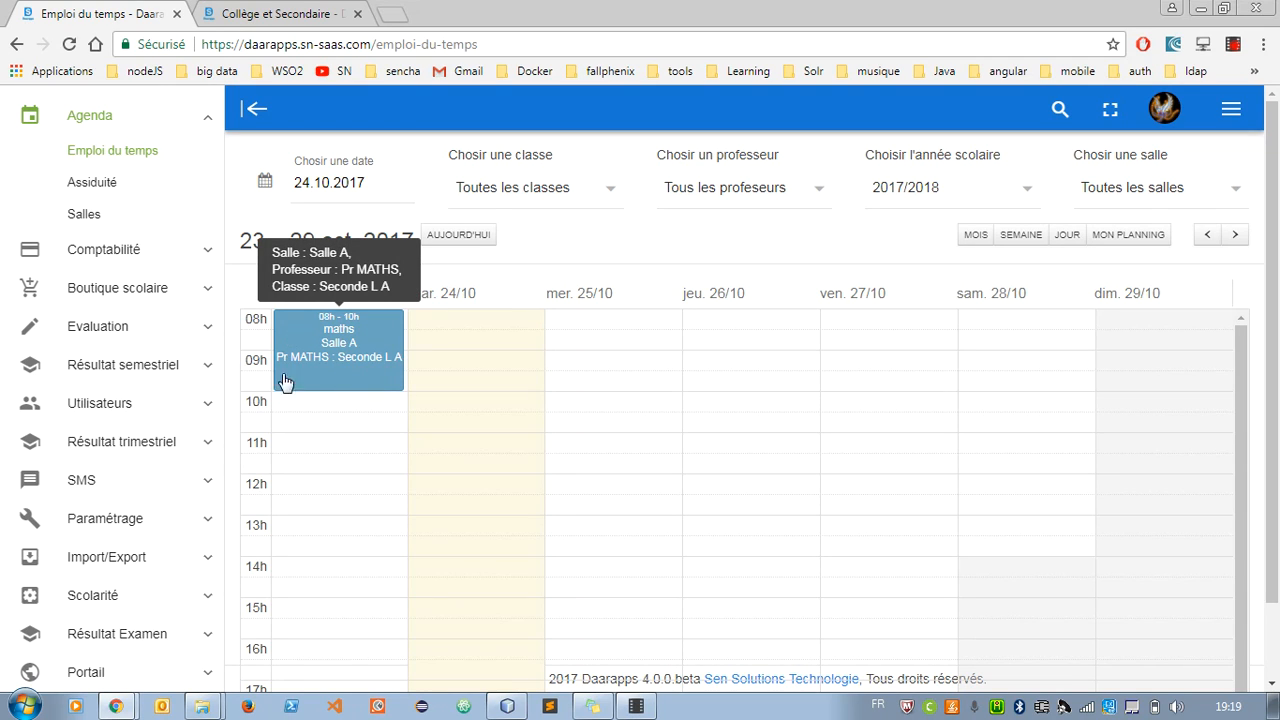
- Try to add an anglais lesson for Seconde L A in room G on 23/10/2017 from 09h to 11h, overlapping the maths lesson
{"action": "left_click_drag", "start_coordinate": [309, 434], "coordinate": [300, 387]}
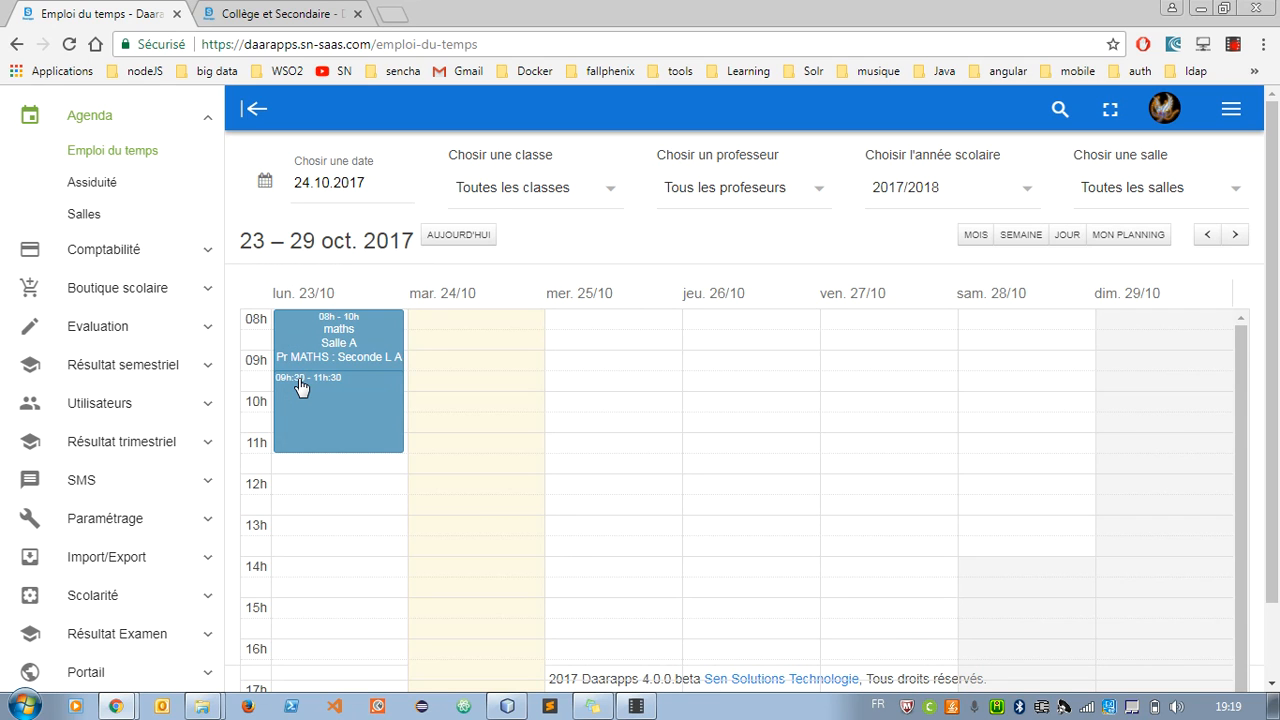
{"action": "left_click_drag", "start_coordinate": [300, 387], "coordinate": [300, 387]}
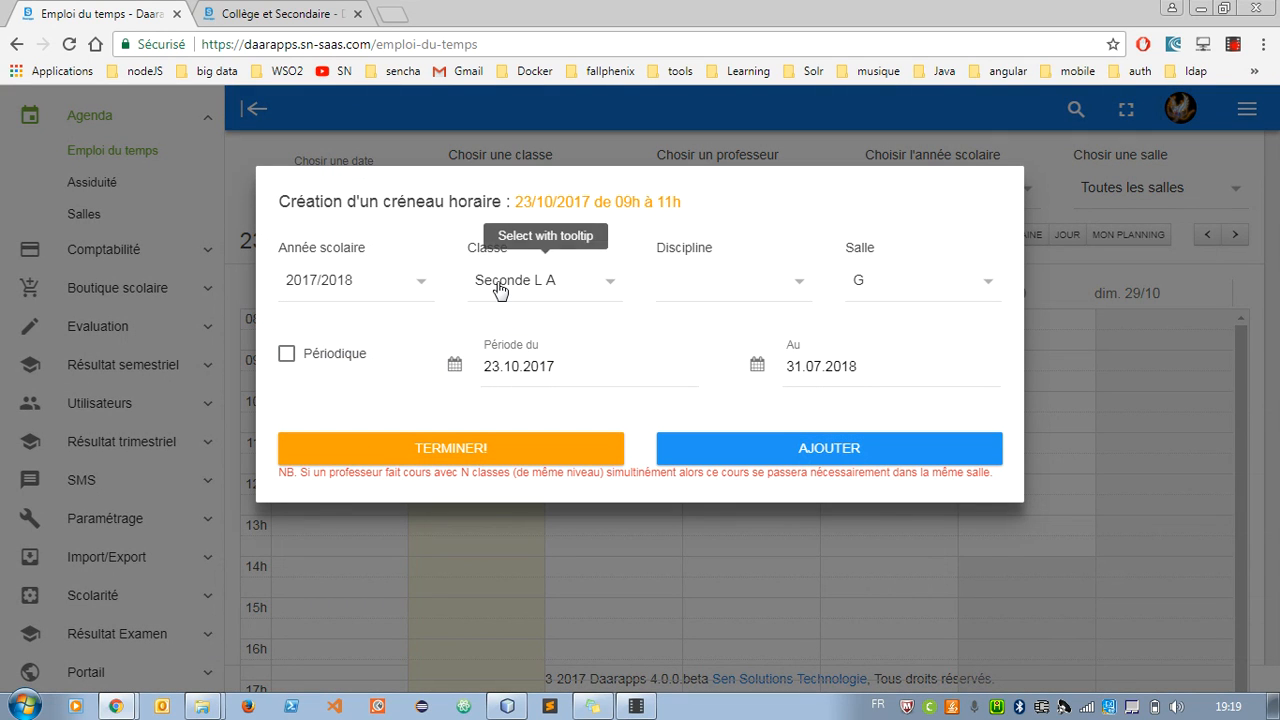
{"action": "left_click", "coordinate": [749, 284]}
{"action": "left_click", "coordinate": [620, 286]}
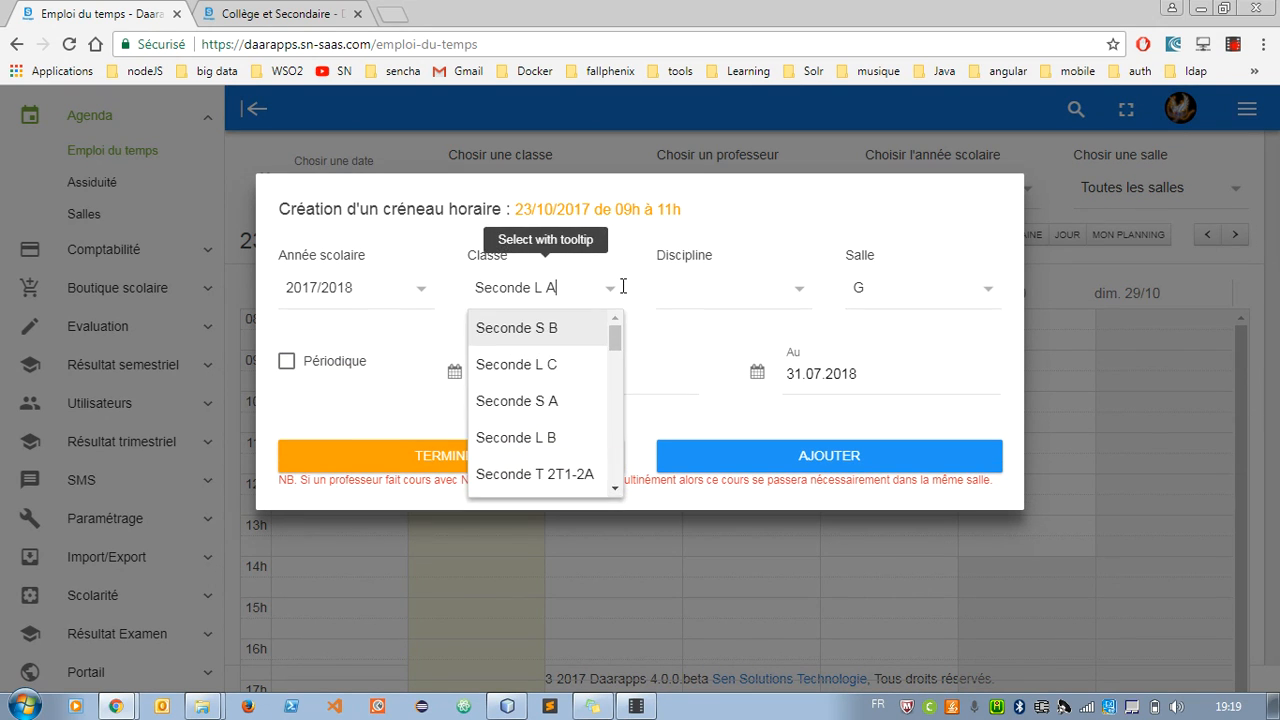
{"action": "left_click", "coordinate": [746, 280]}
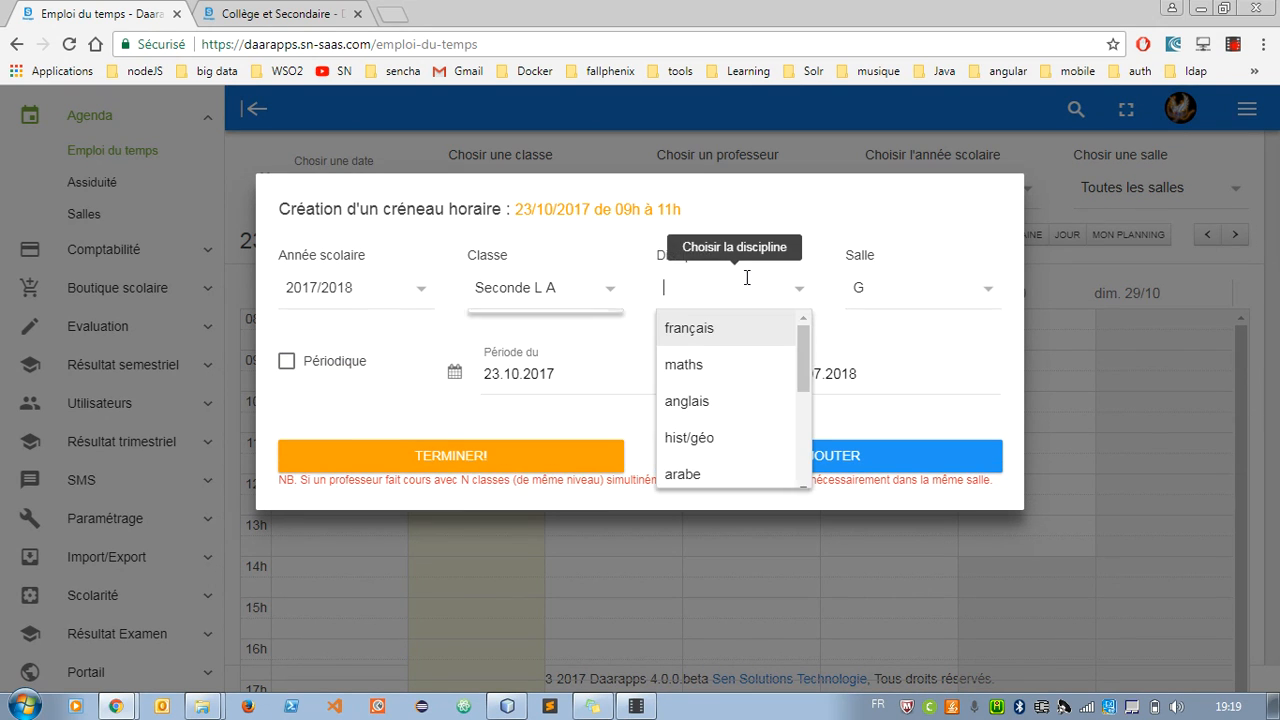
{"action": "left_click", "coordinate": [706, 411]}
{"action": "left_click", "coordinate": [775, 454]}
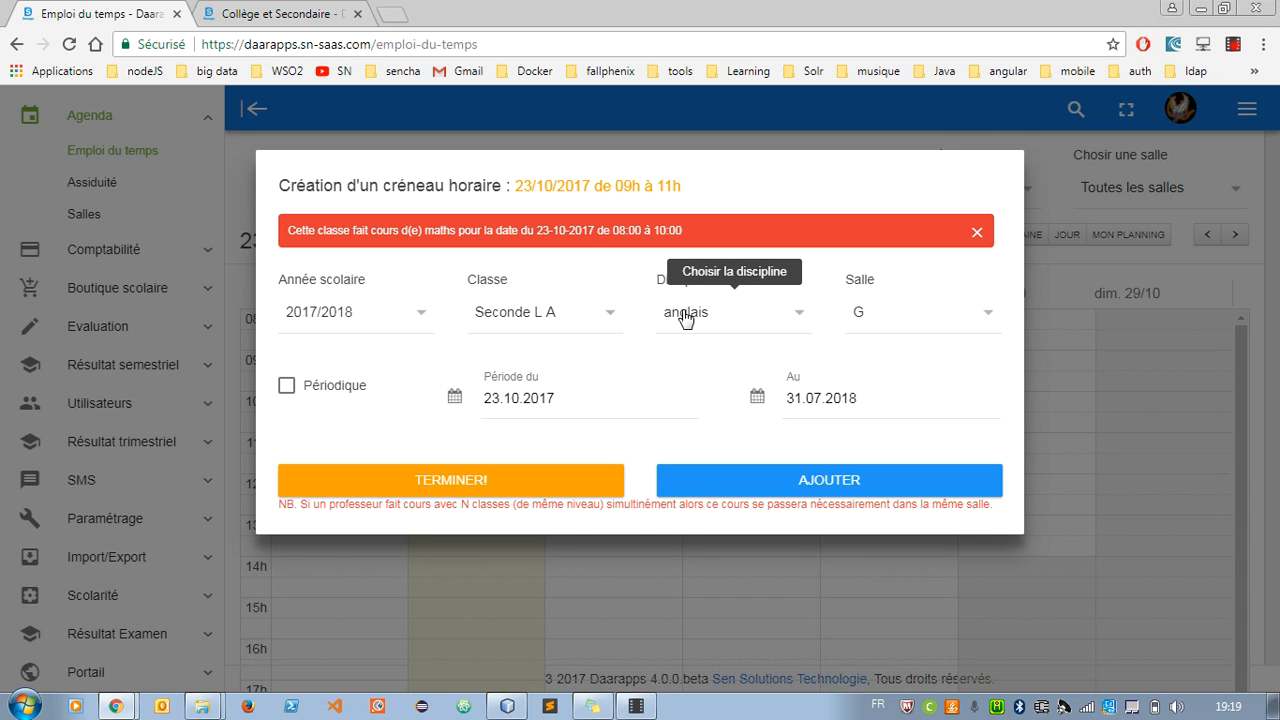
- Try to add the overlapping anglais lesson in Salle A instead, and close the time slot creation form
{"action": "left_click", "coordinate": [895, 314]}
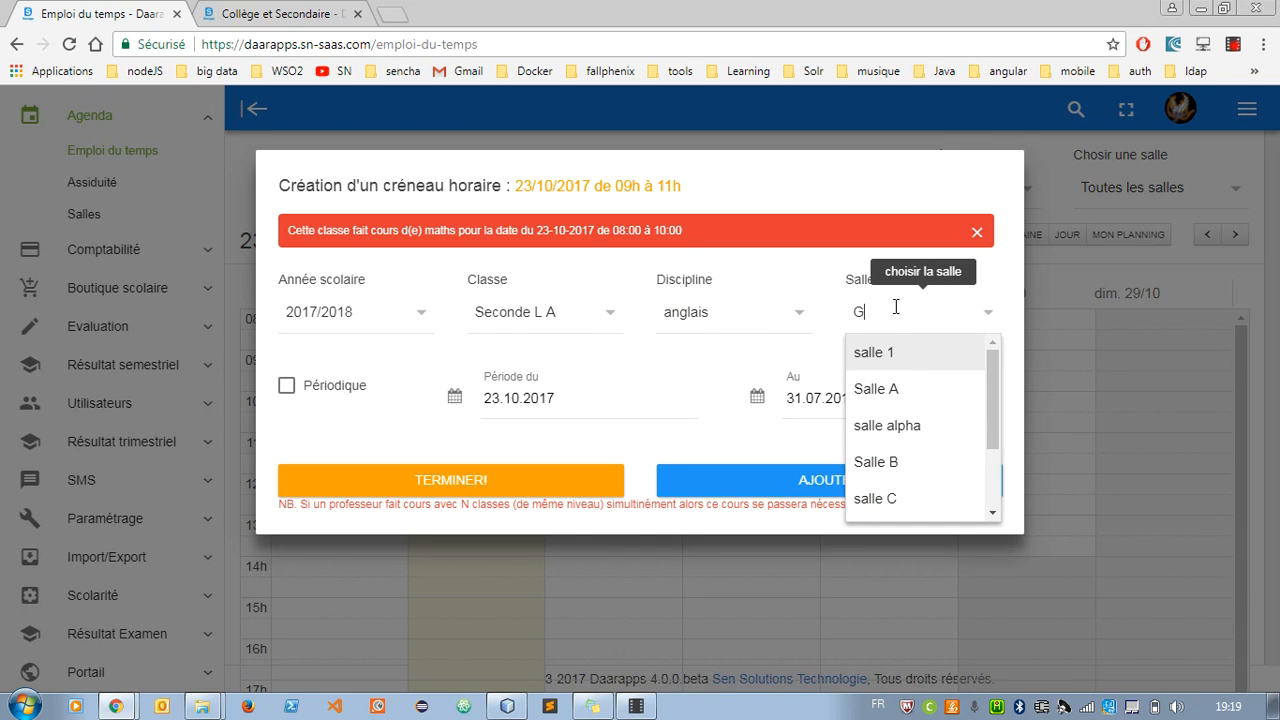
{"action": "left_click", "coordinate": [898, 381]}
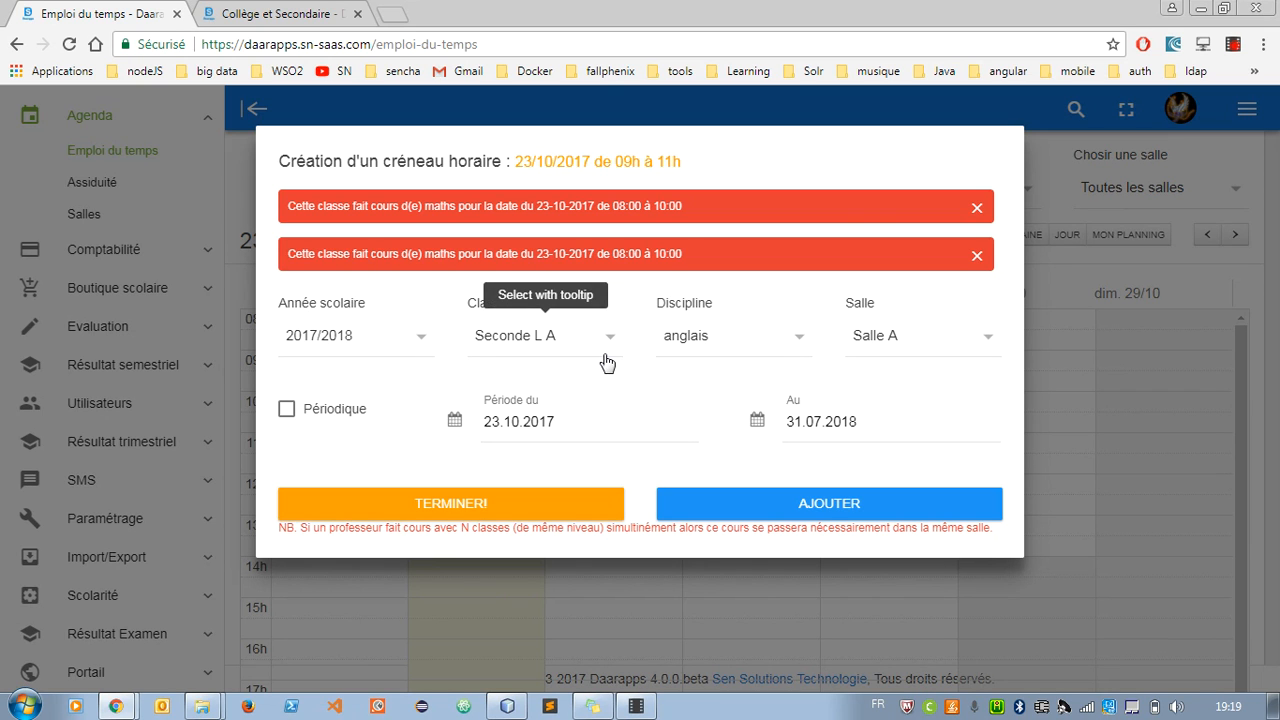
{"action": "left_click", "coordinate": [1252, 408]}
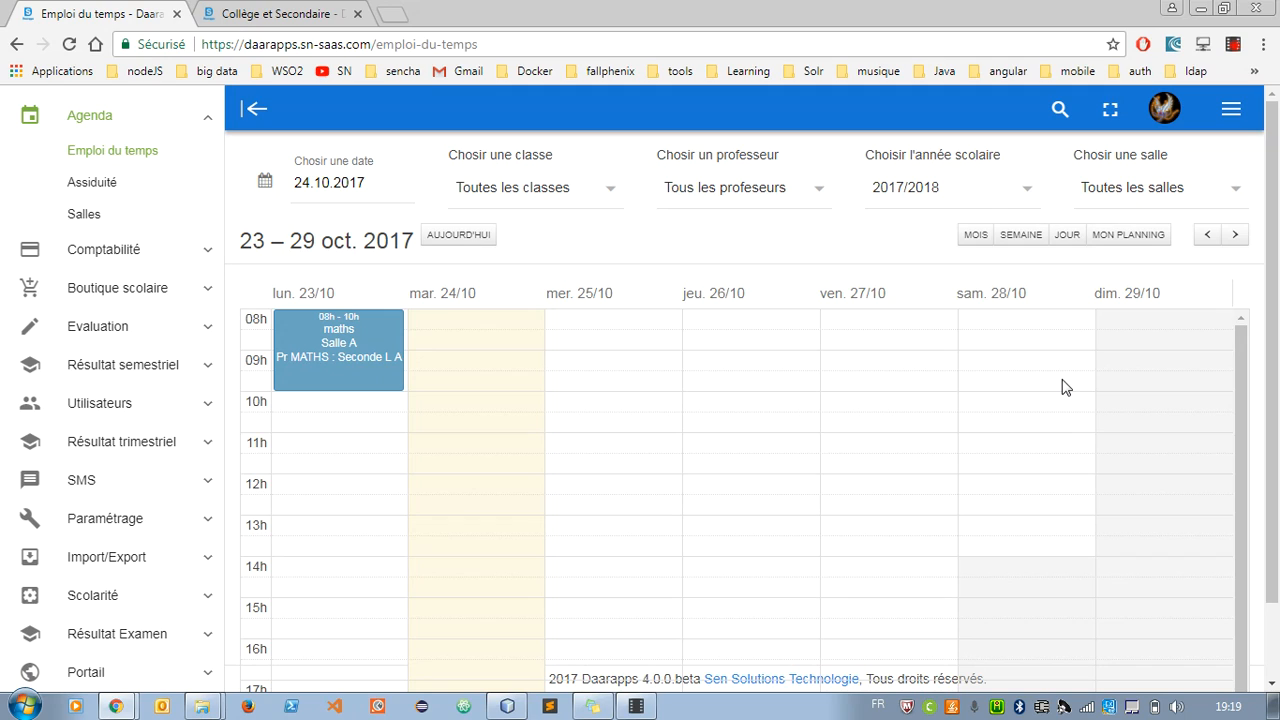